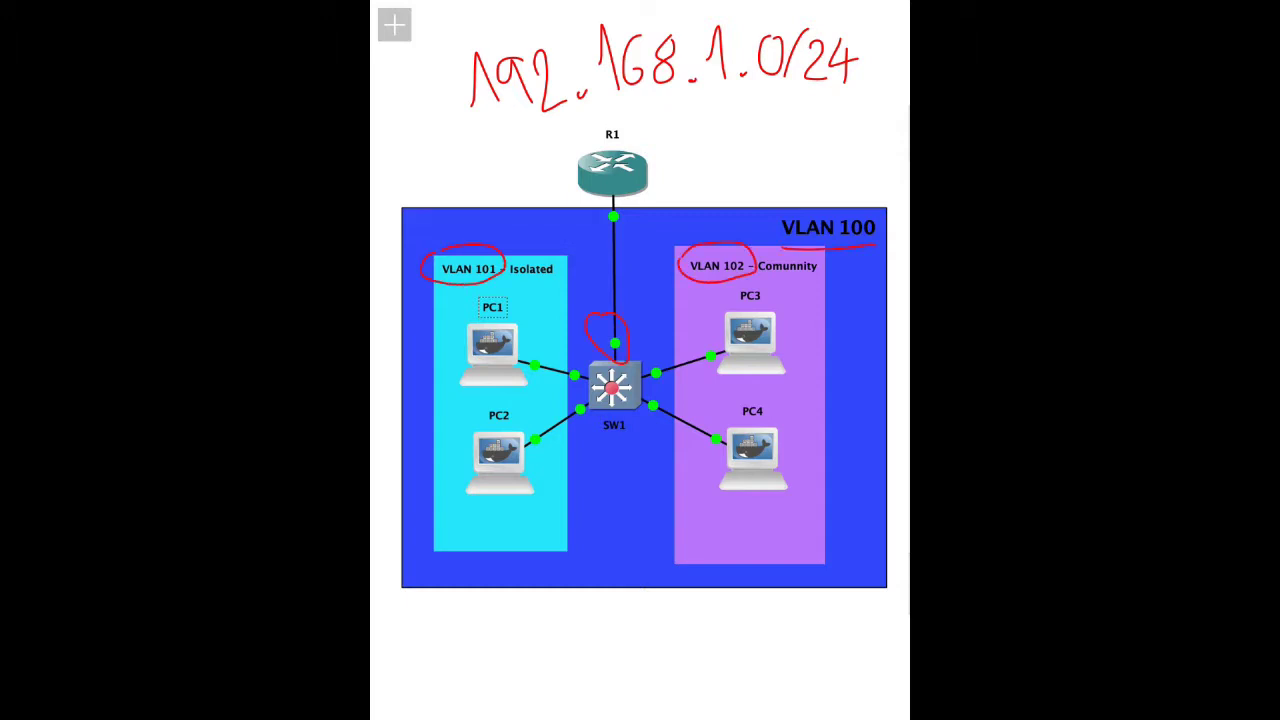
- Annotate the diagram, marking SW1's uplink port to R1 and grouping PC3 and PC4 as community
mouse_move(657, 172)
left_mouse_down()
mouse_move(672, 213)
mouse_move(700, 176)
left_mouse_up()
mouse_move(690, 128)
left_mouse_down()
mouse_move(708, 172)
mouse_move(727, 160)
mouse_move(671, 160)
mouse_move(661, 130)
mouse_move(743, 130)
mouse_move(778, 92)
left_mouse_up()
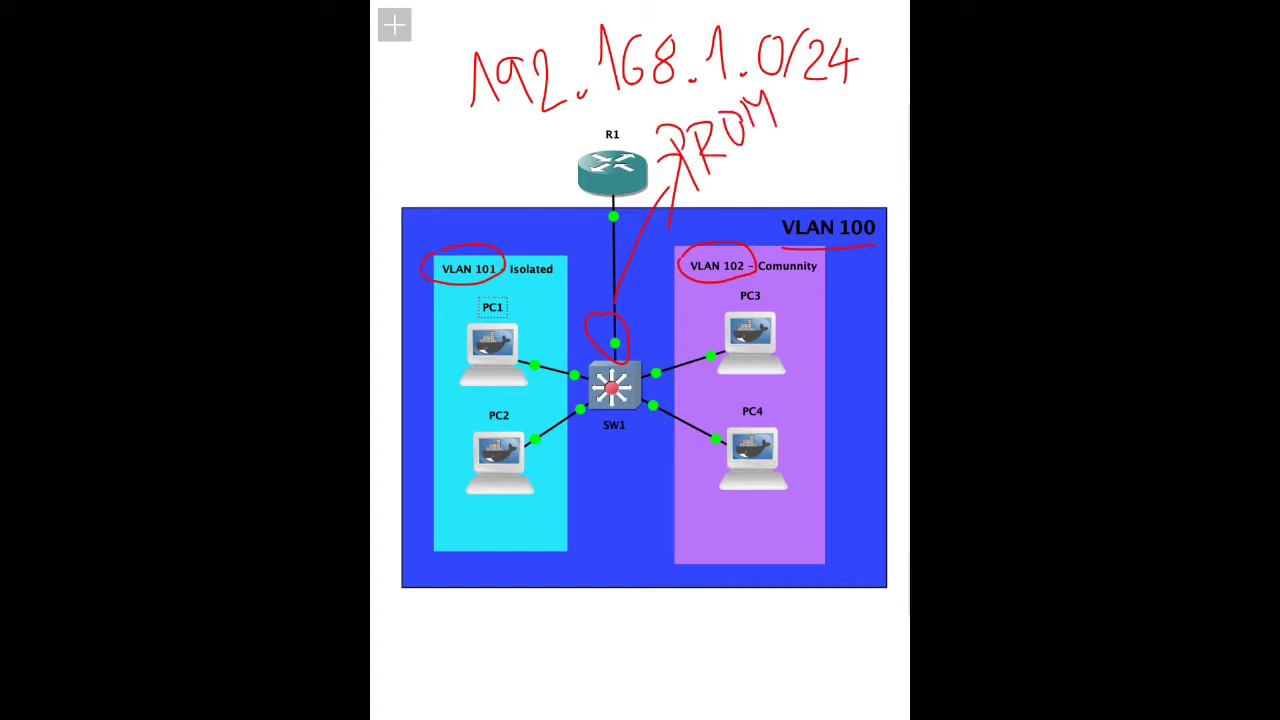
mouse_move(728, 338)
left_mouse_down()
mouse_move(724, 360)
mouse_move(700, 342)
mouse_move(712, 304)
left_mouse_up()
left_click_drag(704, 312, 730, 302)
mouse_move(540, 344)
left_mouse_down()
mouse_move(541, 362)
mouse_move(490, 310)
mouse_move(512, 300)
left_mouse_up()
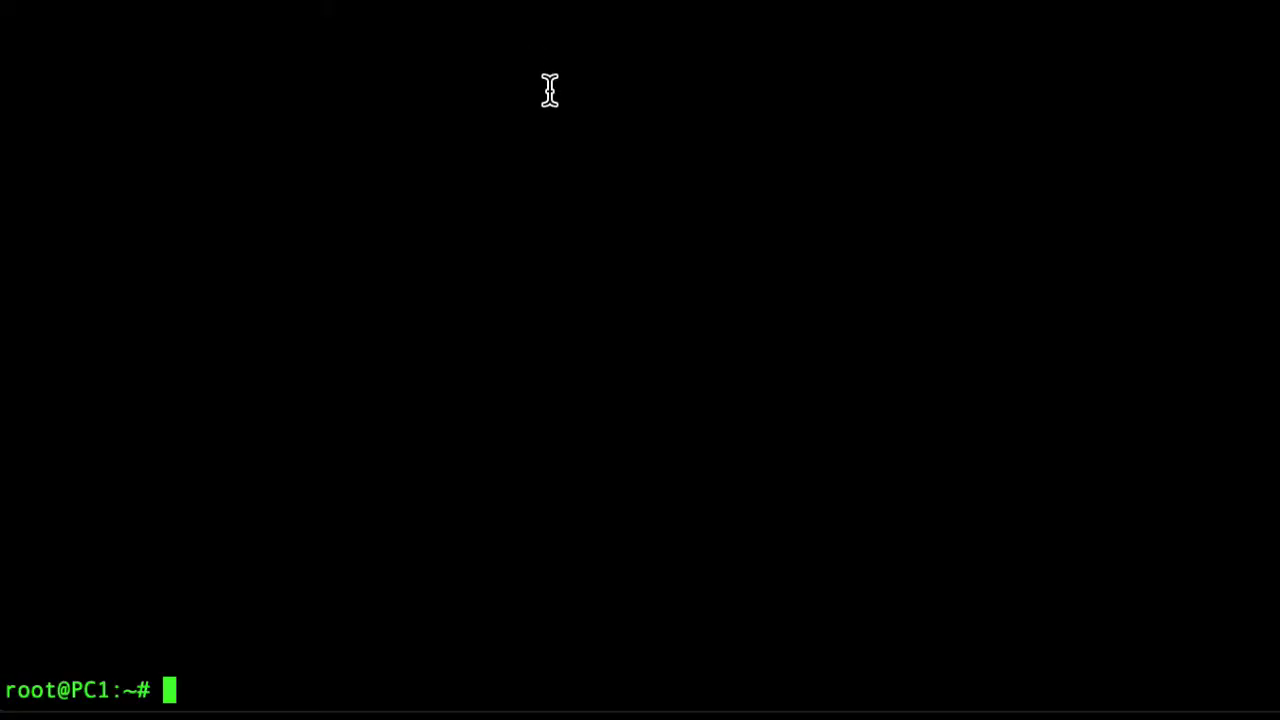
- List PC1's interfaces with 'ip a list' and highlight its address 192.168.1.1/24
type("ip ")
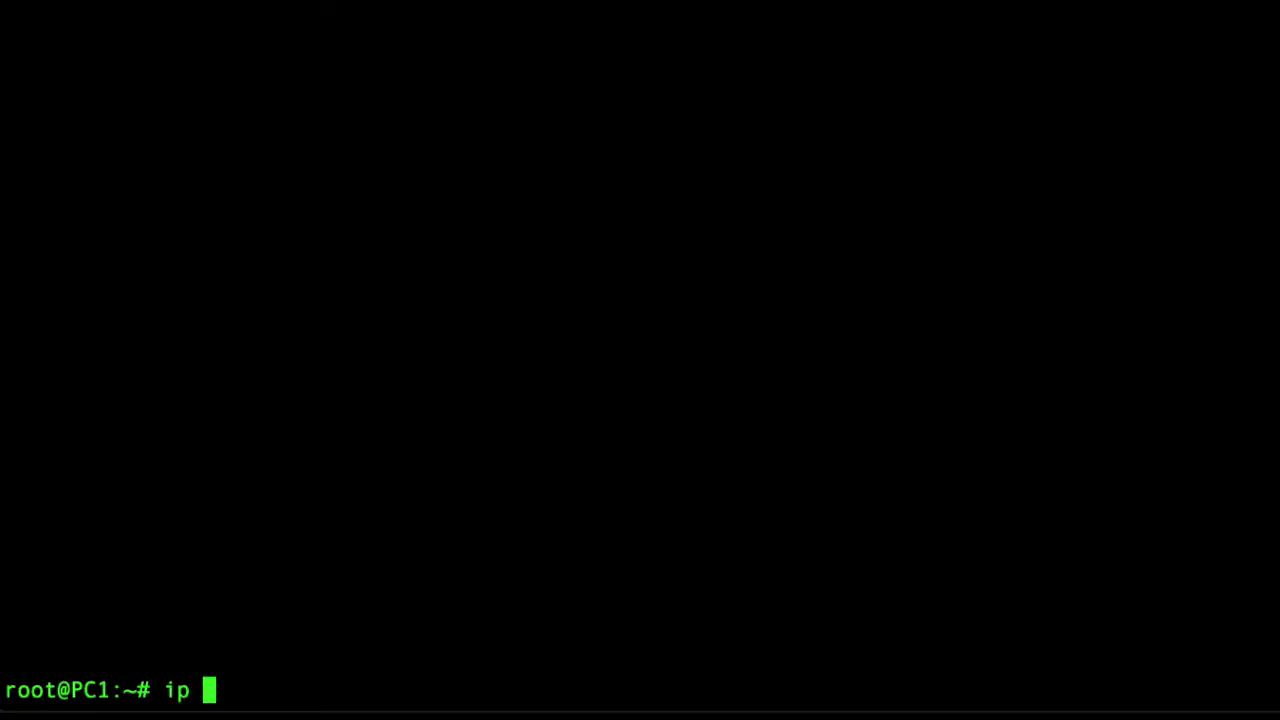
type("a list")
key("Return")
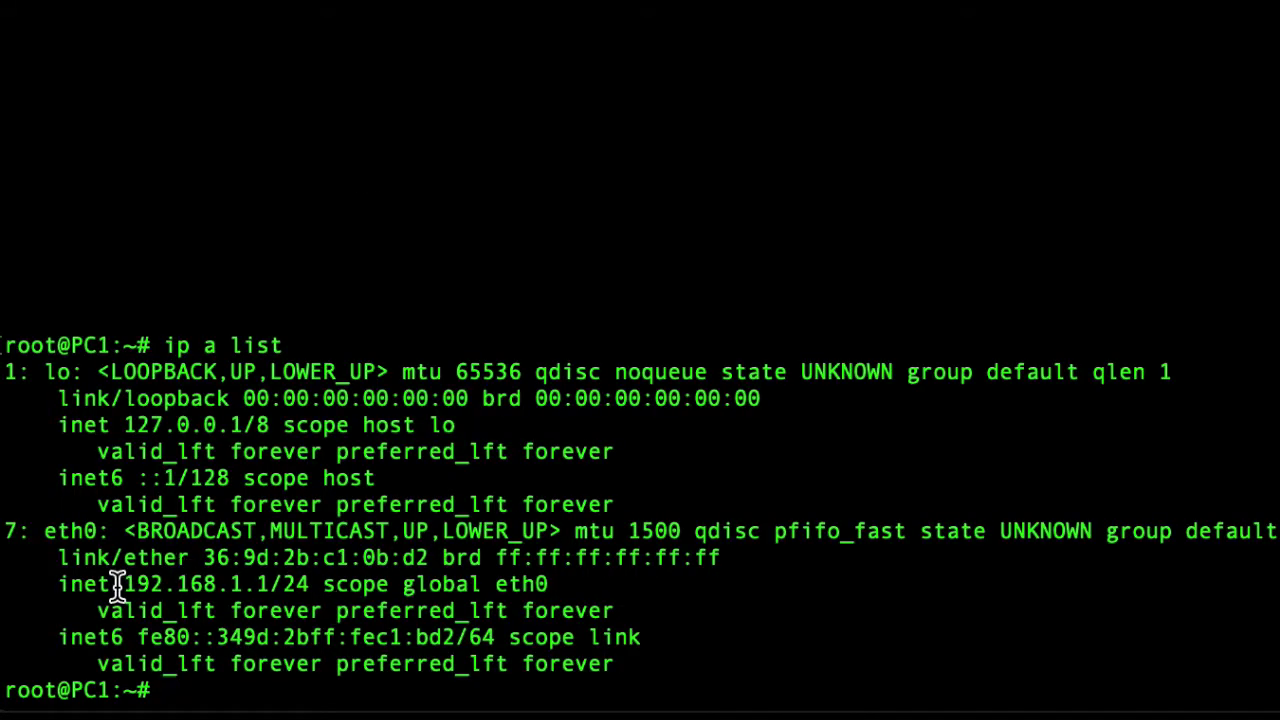
left_click_drag(119, 584, 309, 583)
left_click(258, 688)
- Ping 192.168.1.2, then the router at 192.168.1.254, from PC1
type("ping 19")
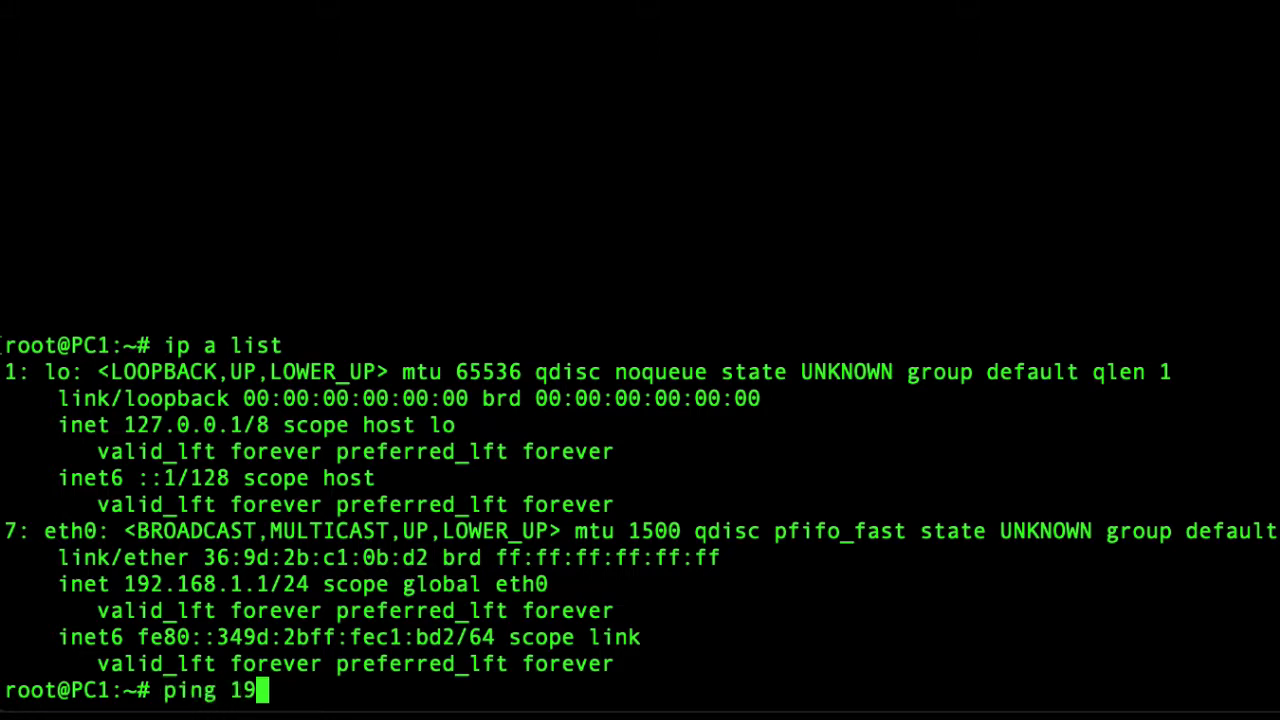
type("2.168.1.2")
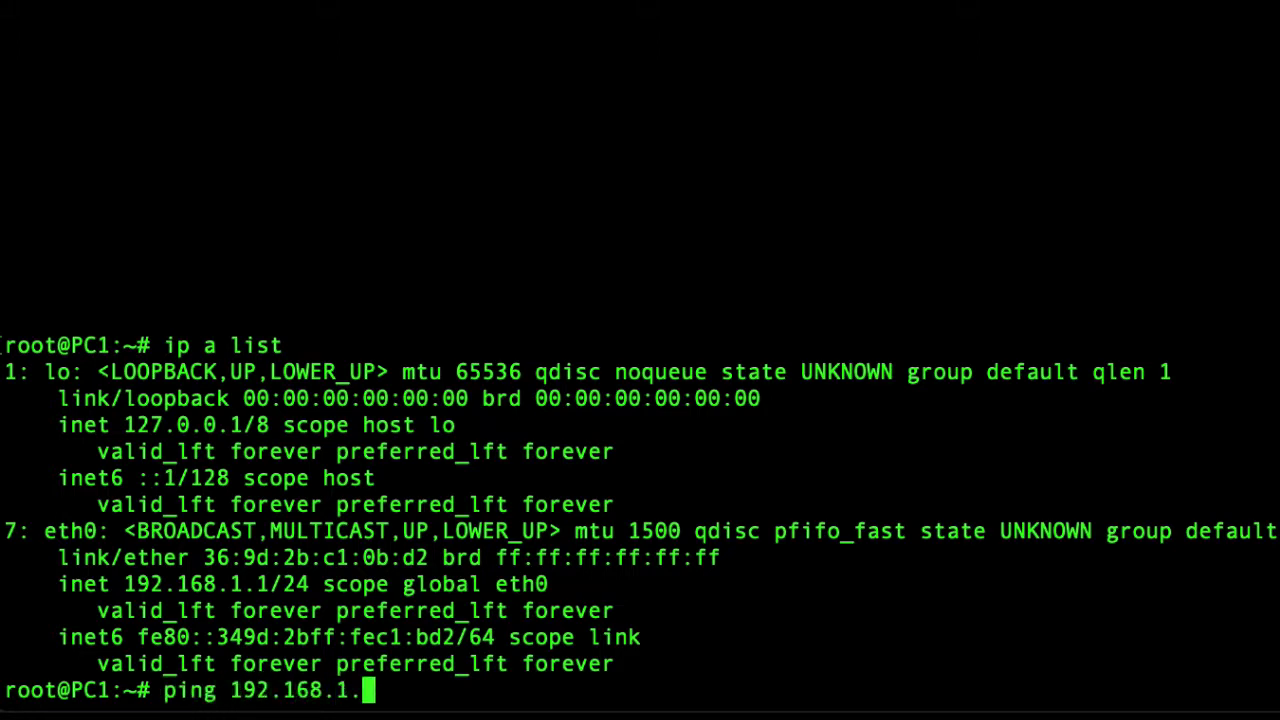
key("Return")
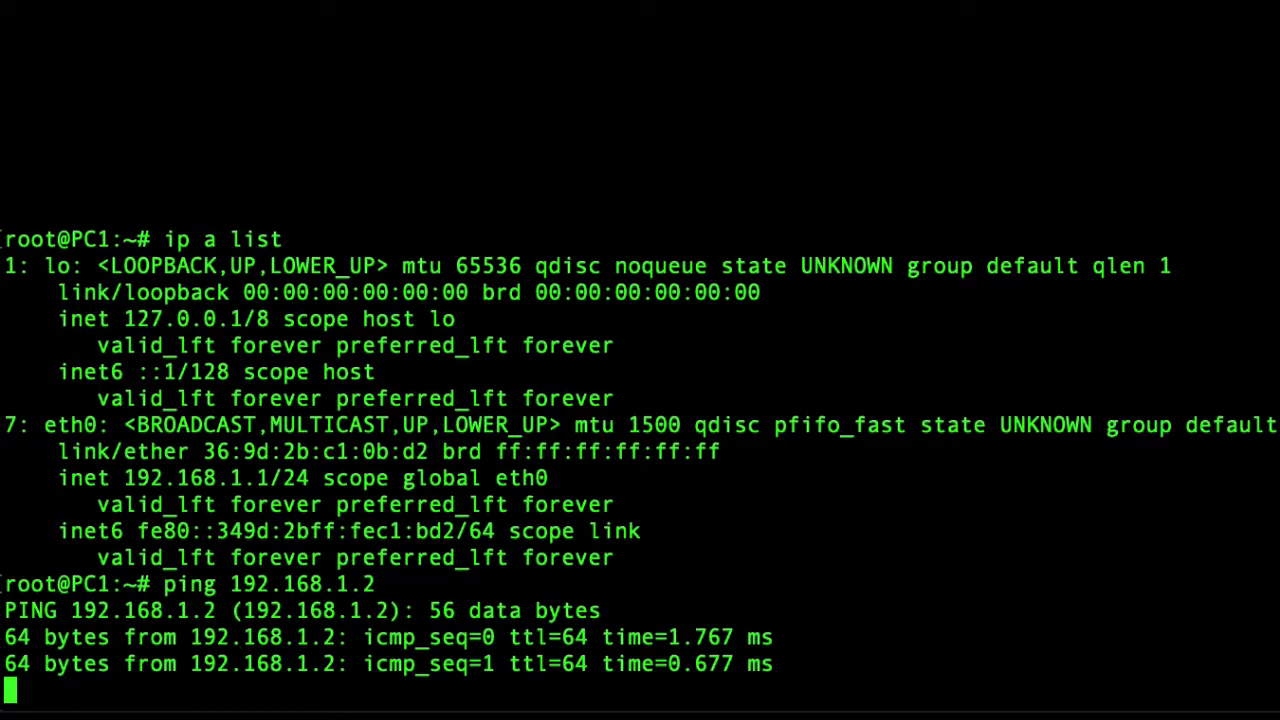
key("ctrl+c")
key("Up")
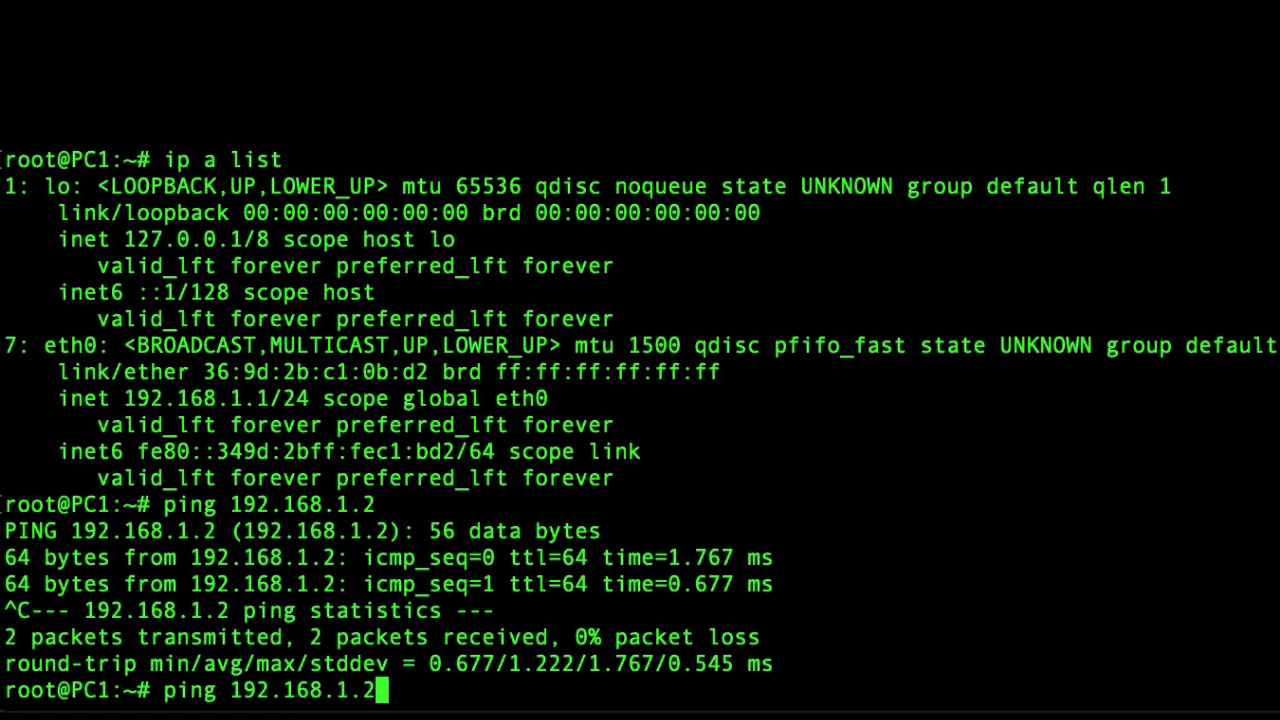
type("54")
key("Return")
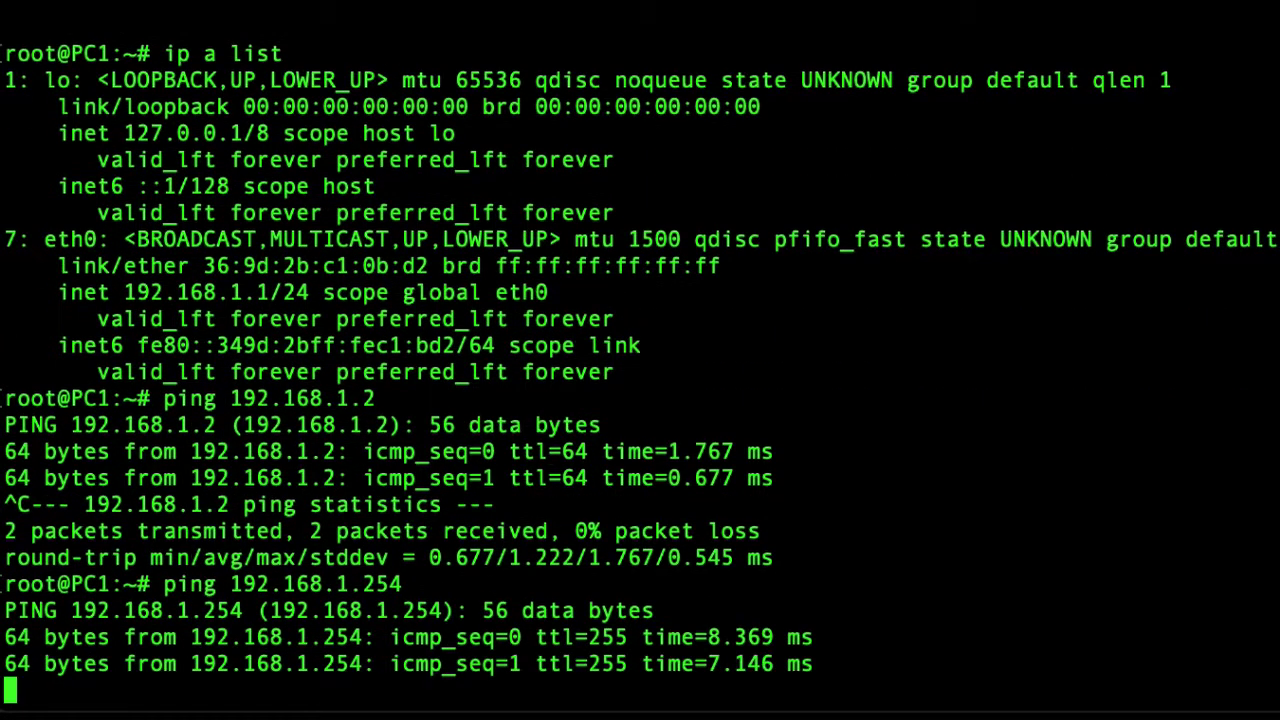
key("ctrl+c")
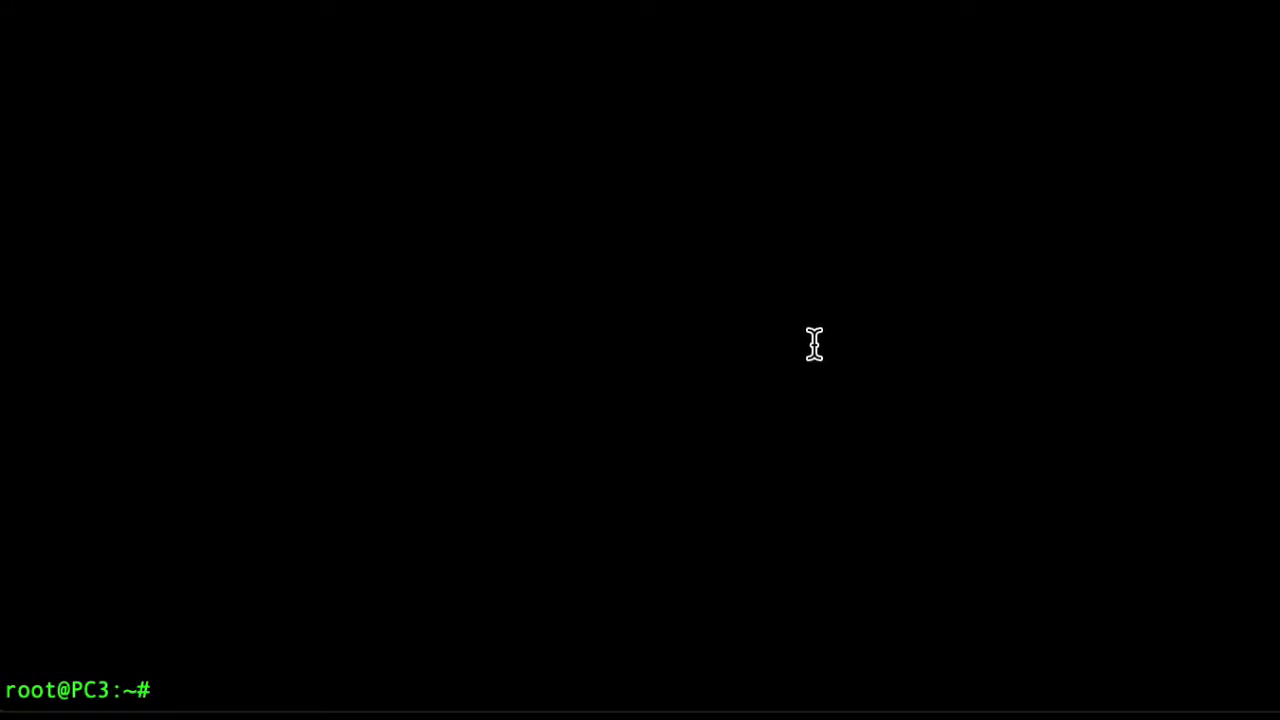
- List PC3's interfaces with 'ip a list' and highlight its address 192.168.1.3/24
type("ip a list")
key("Return")
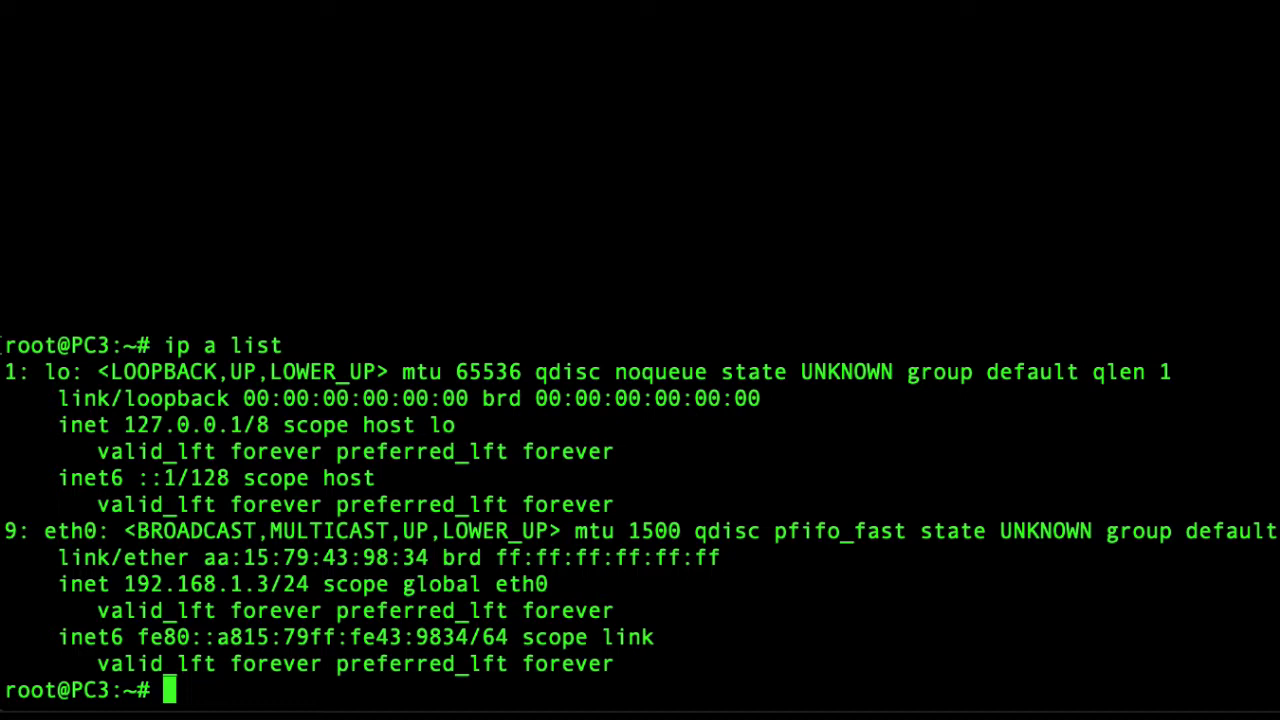
left_click_drag(126, 585, 310, 585)
left_click(240, 686)
- Ping PC4 at 192.168.1.4, then the router at 192.168.1.254, from PC3
type("pi")
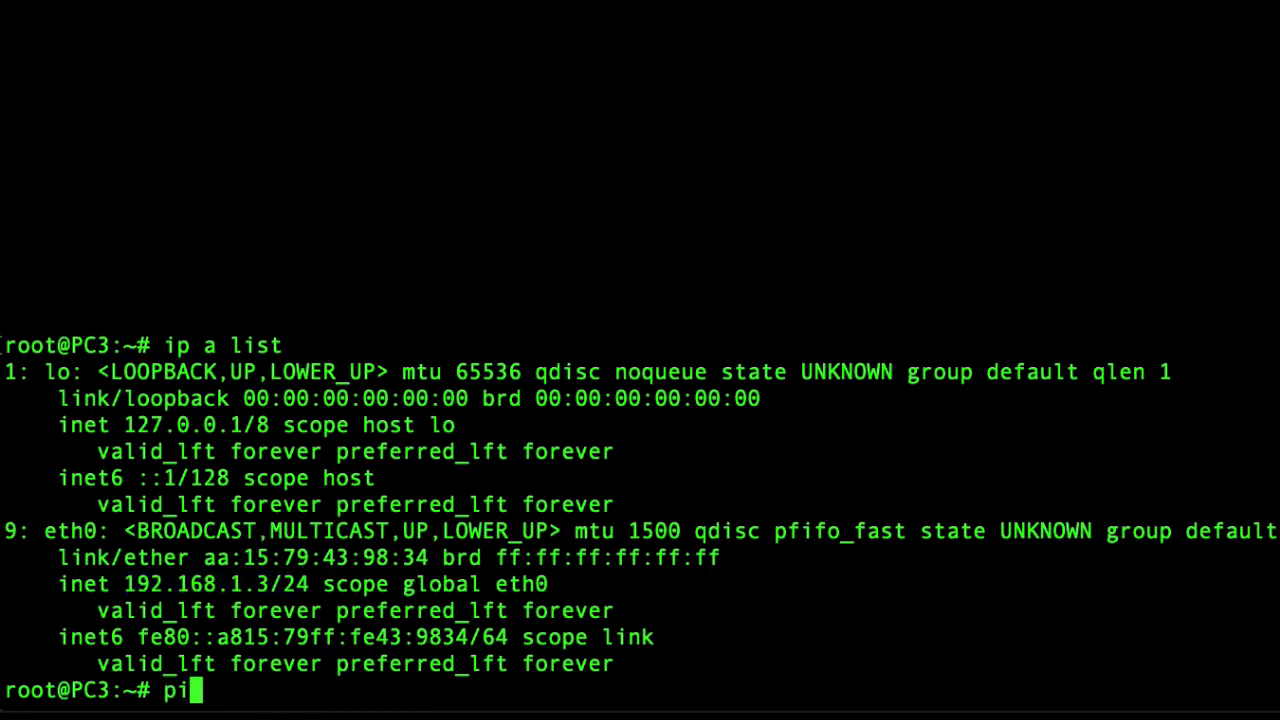
type("ng 192.168")
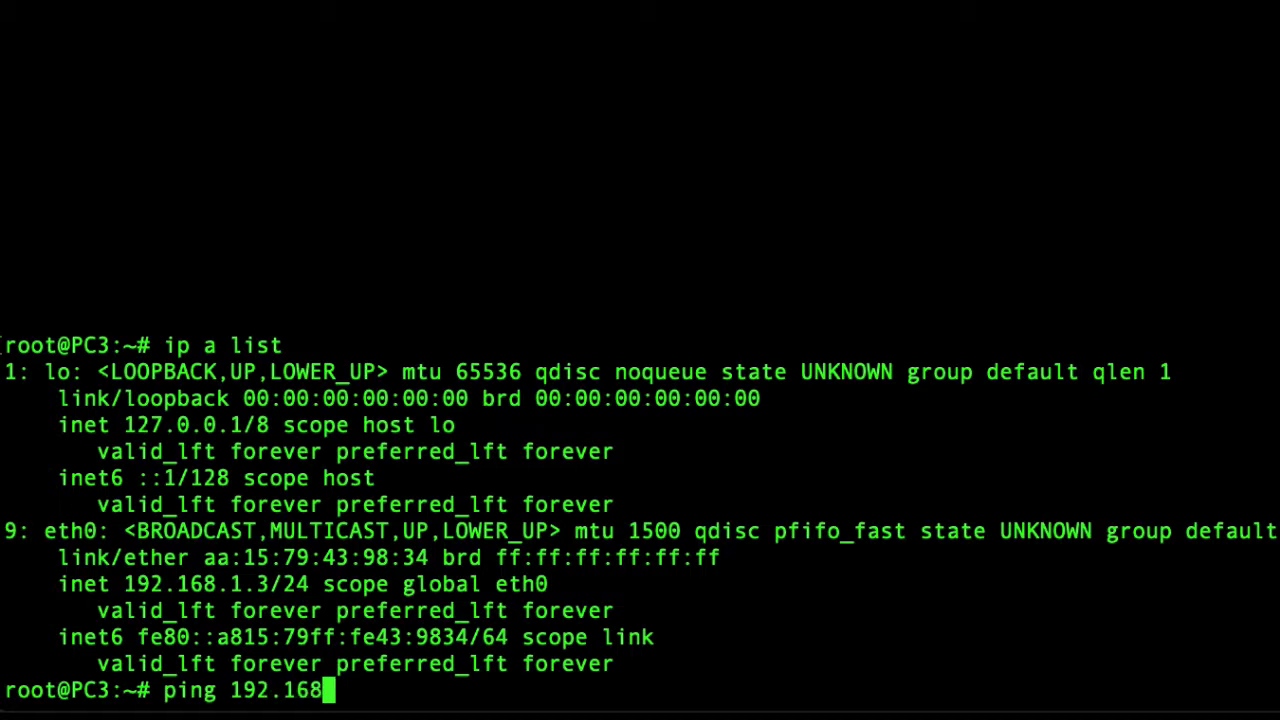
type(".1.4")
key("Return")
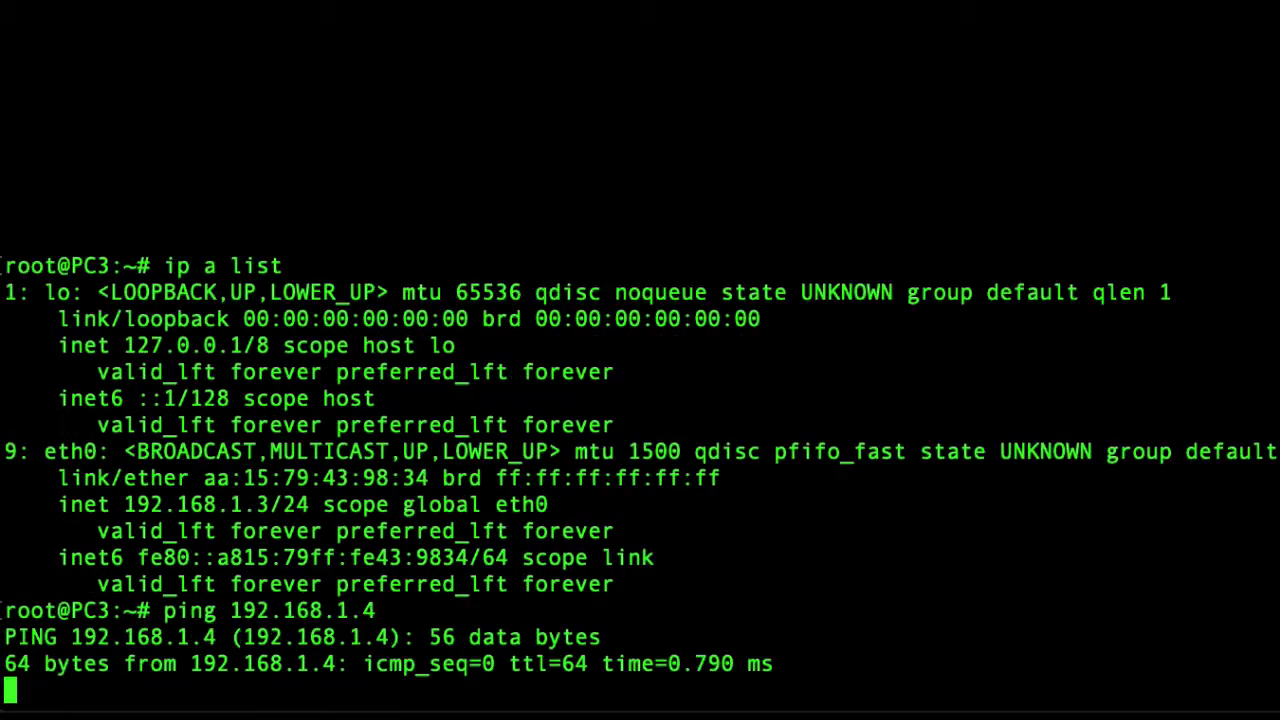
key("ctrl+c")
key("Up")
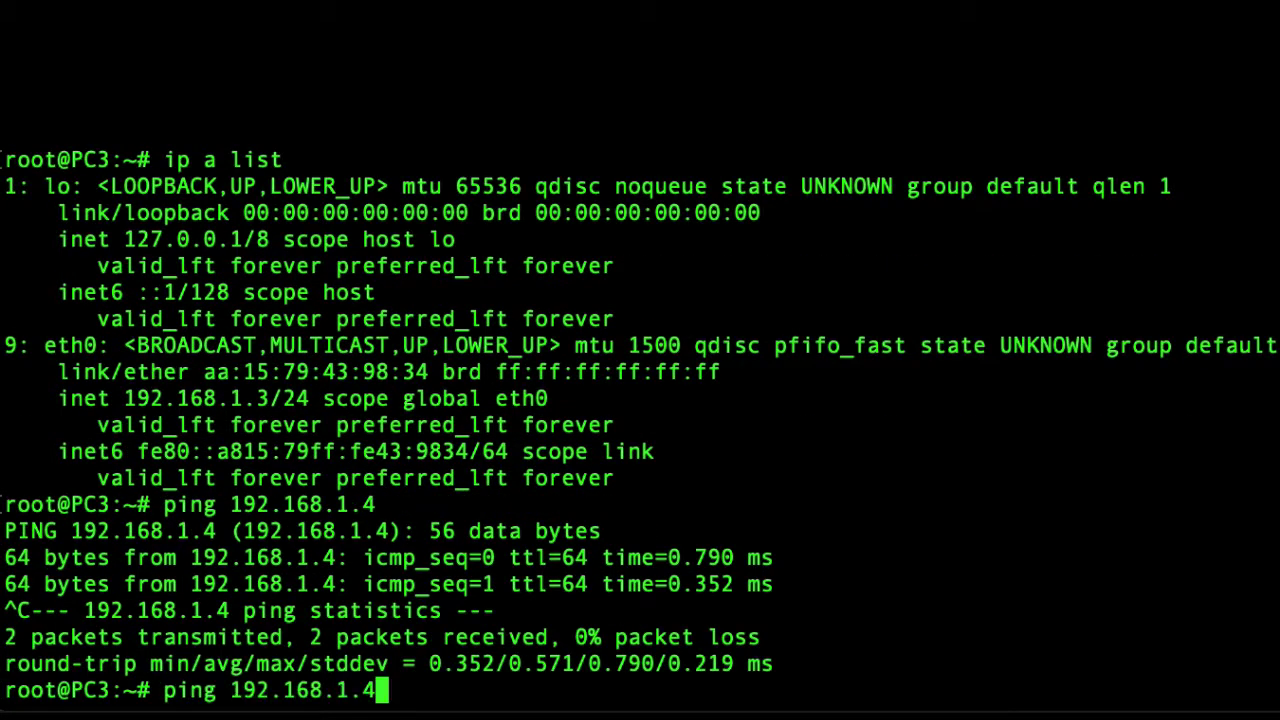
key("BackSpace")
type("254")
key("Return")
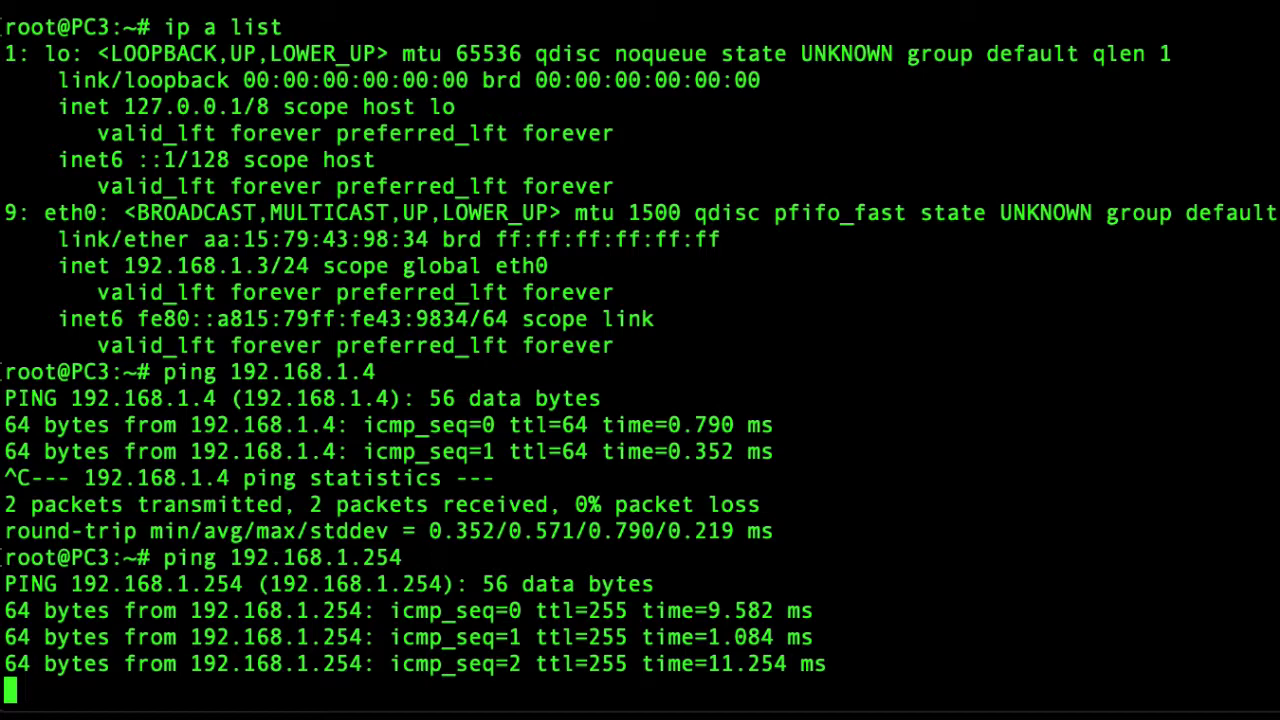
key("ctrl+c")
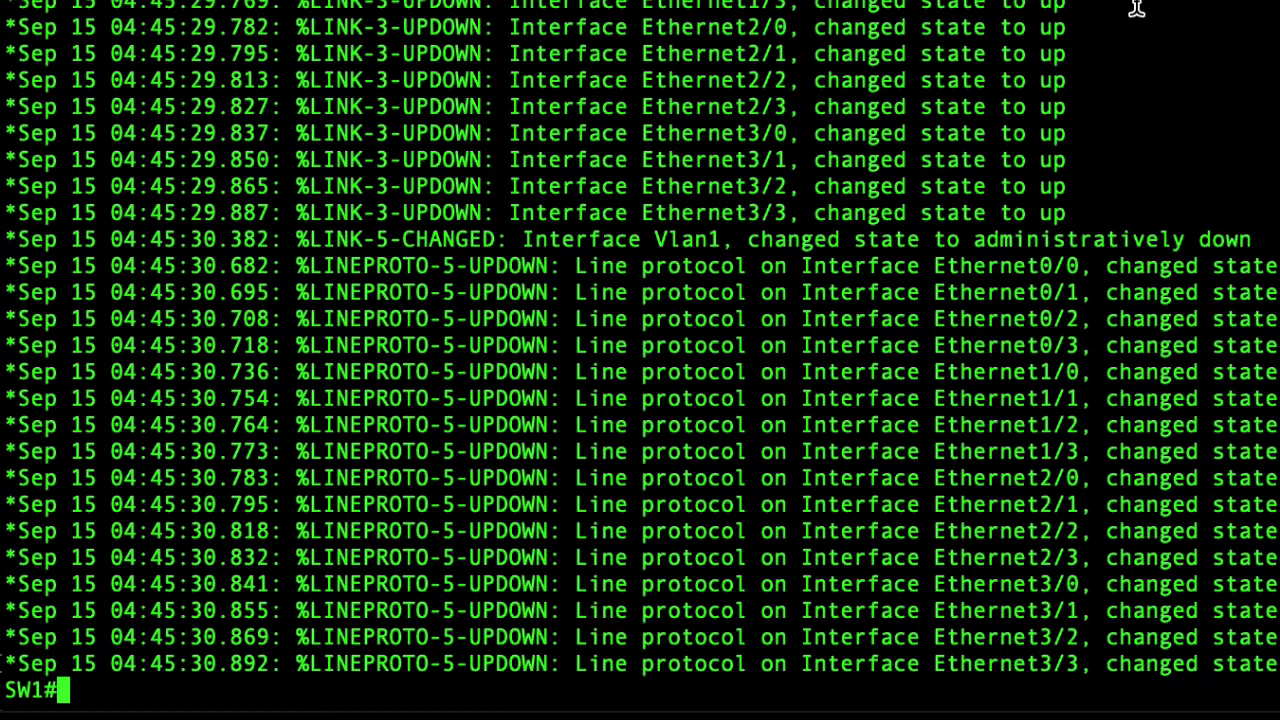
- Enter global configuration on SW1 and set VTP mode to transparent
key("Return")
key("Return")
key("Return")
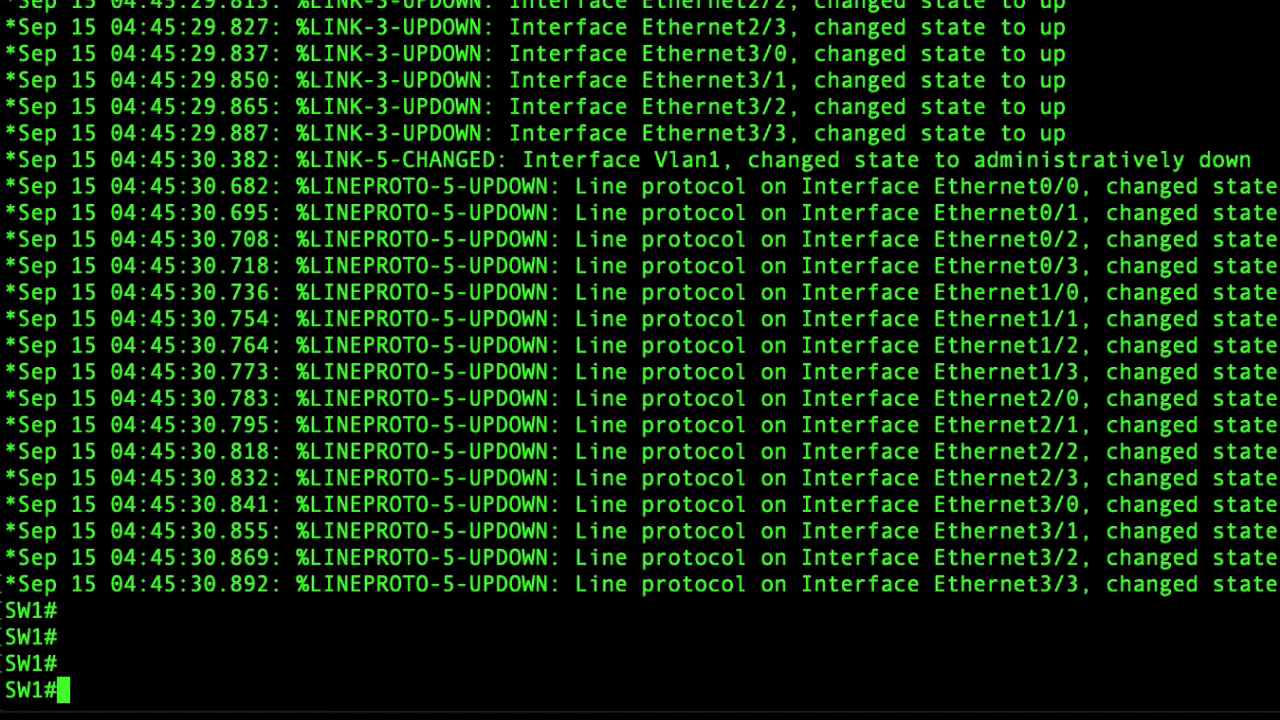
type("conf t")
key("Return")
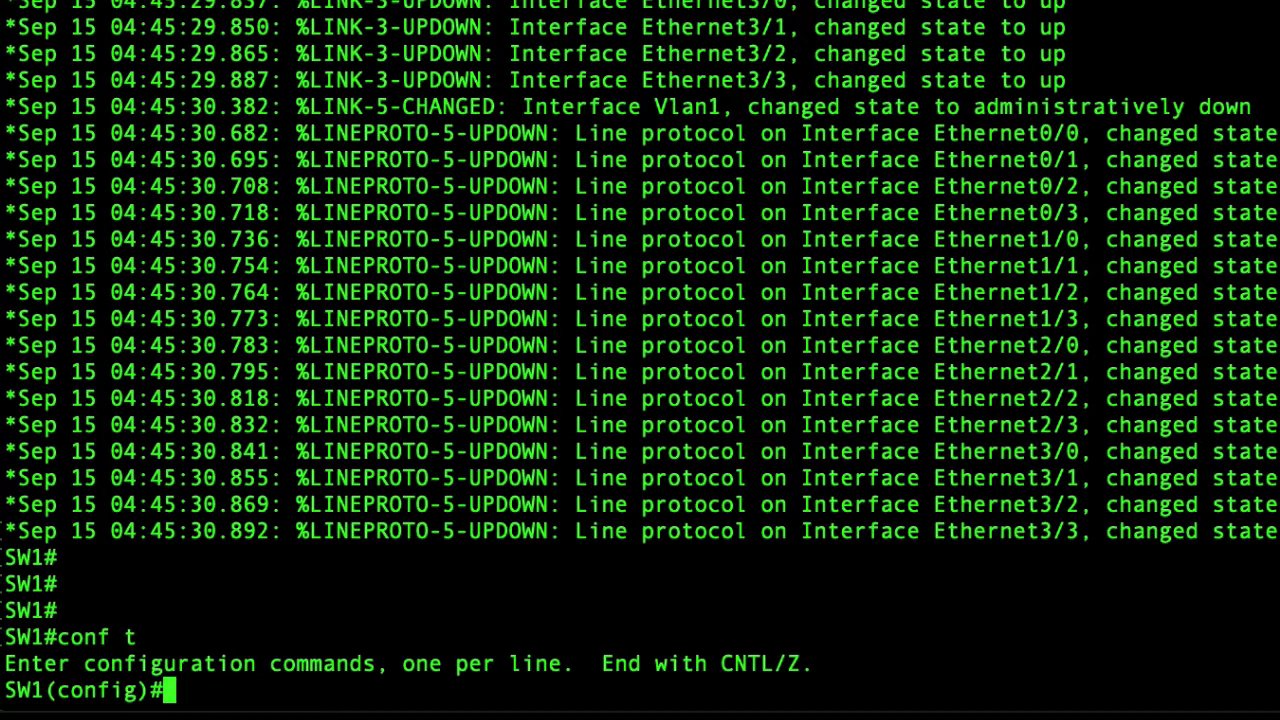
type("vtp mo")
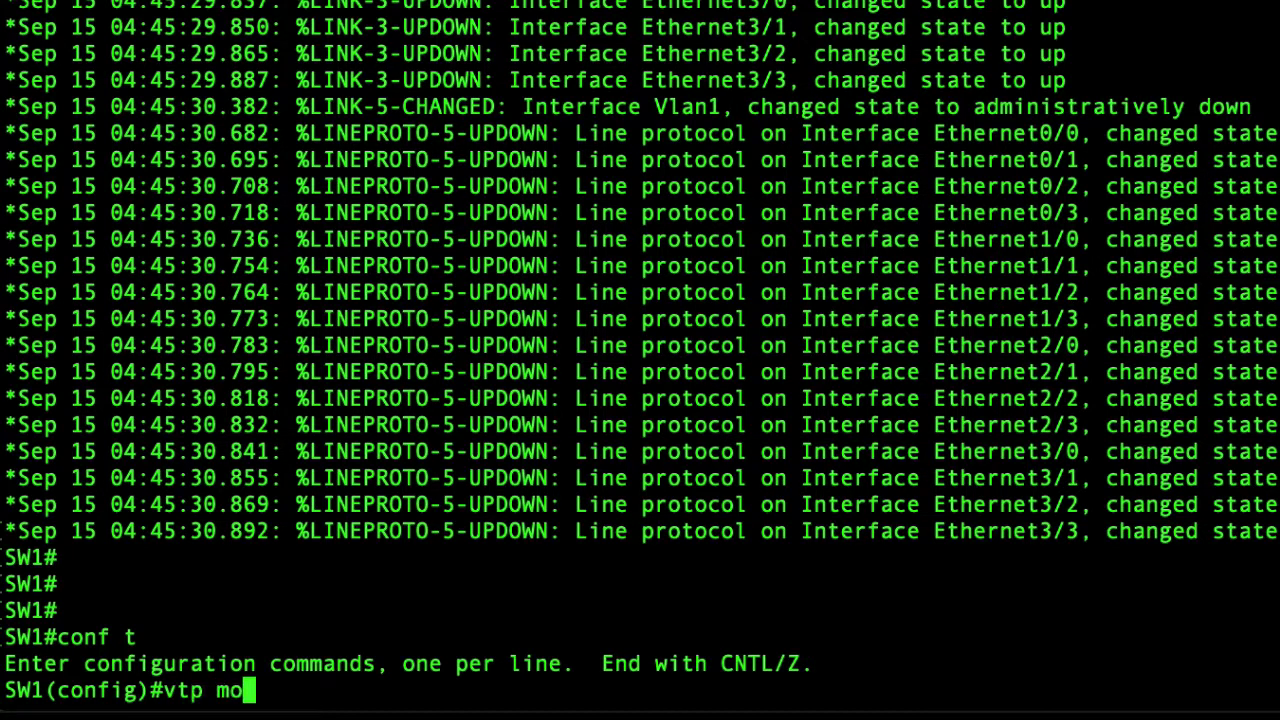
type("de tran")
key("Tab")
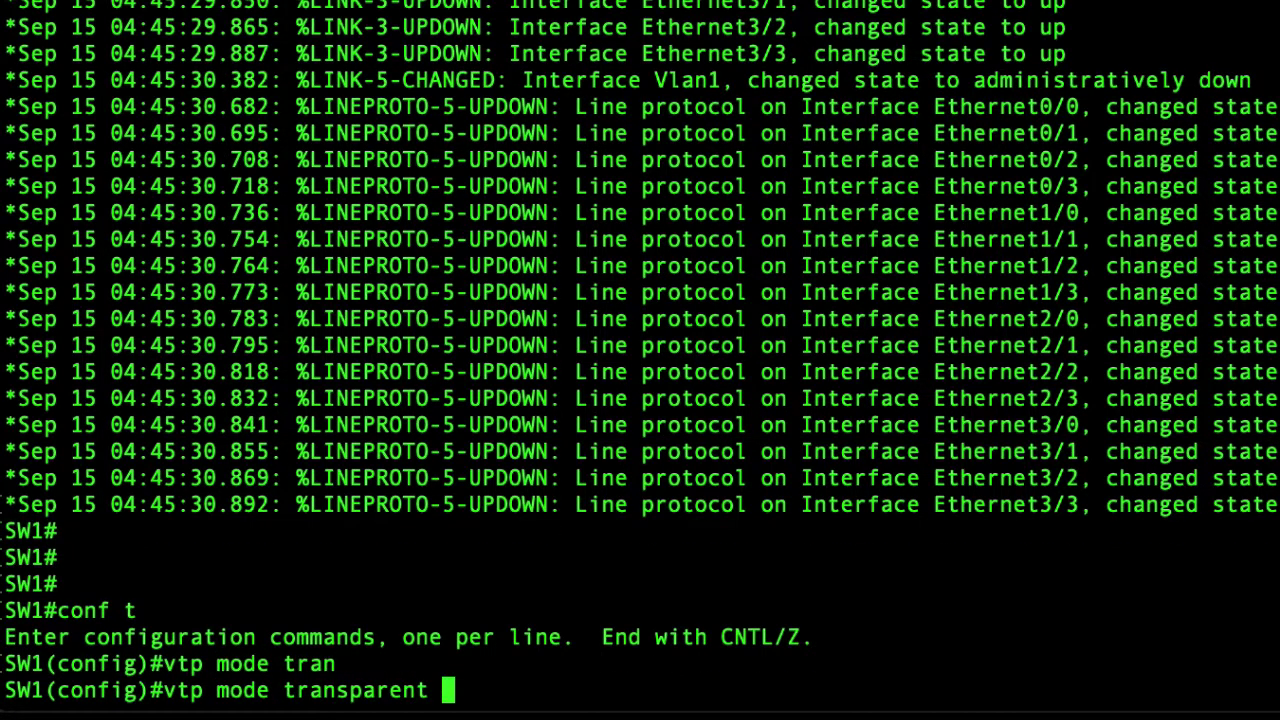
key("Return")
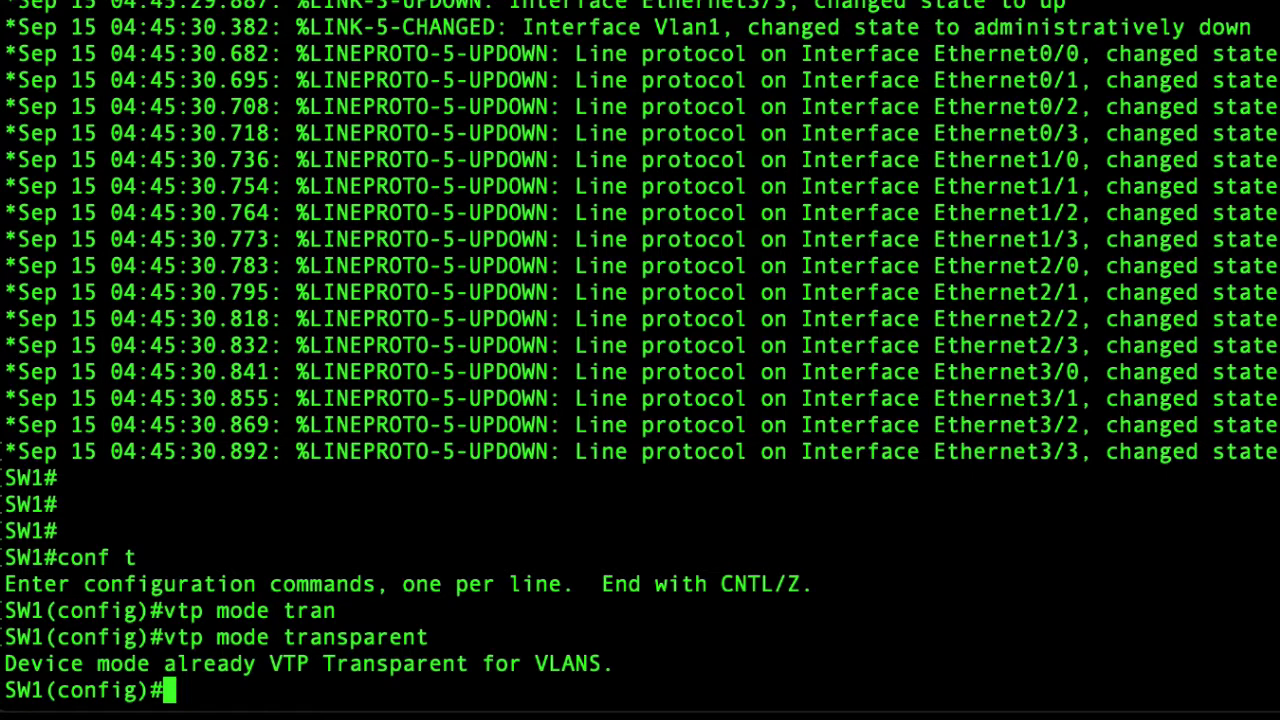
- Create VLAN 101 as an isolated private VLAN
type("vlan ")
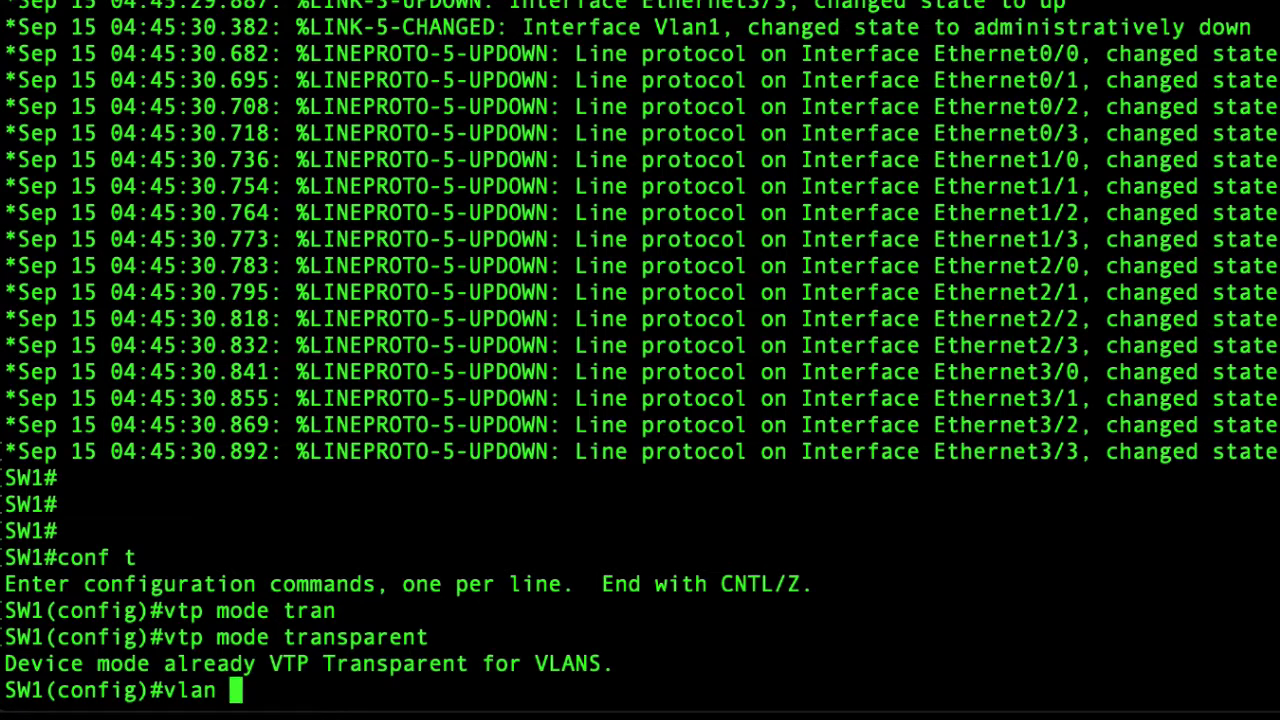
type("101")
key("Return")
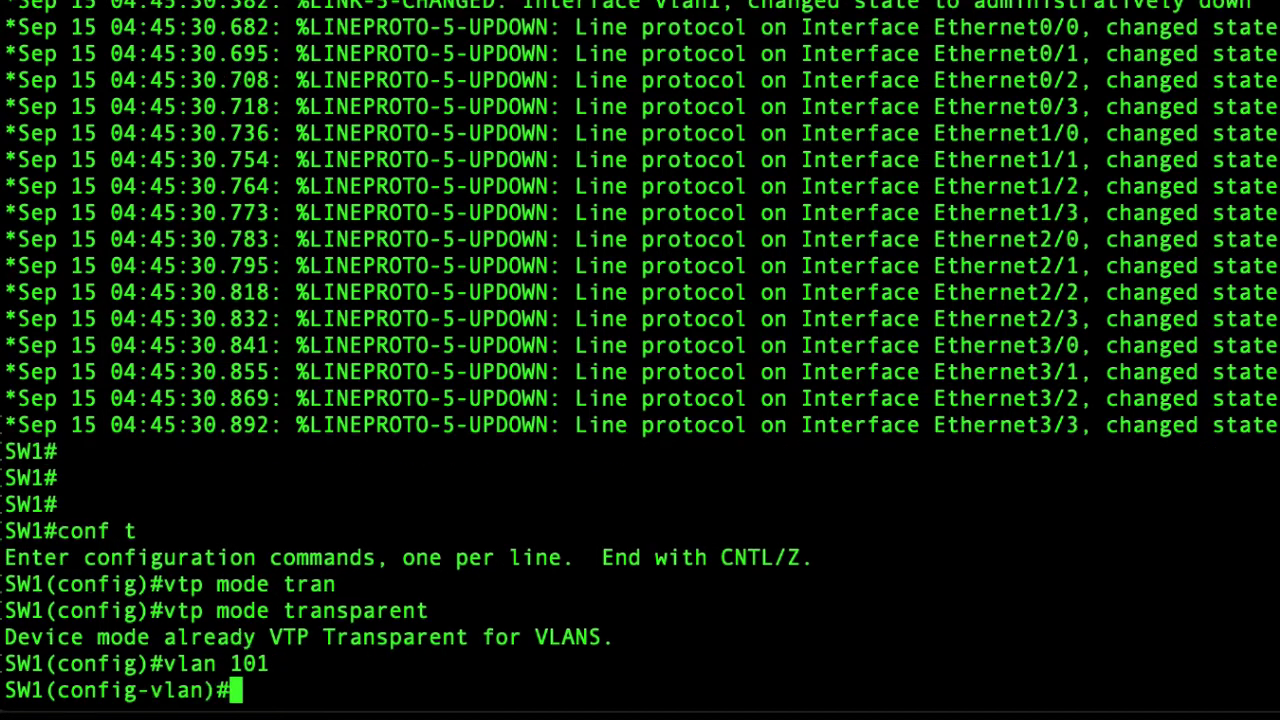
type("pri")
key("Tab")
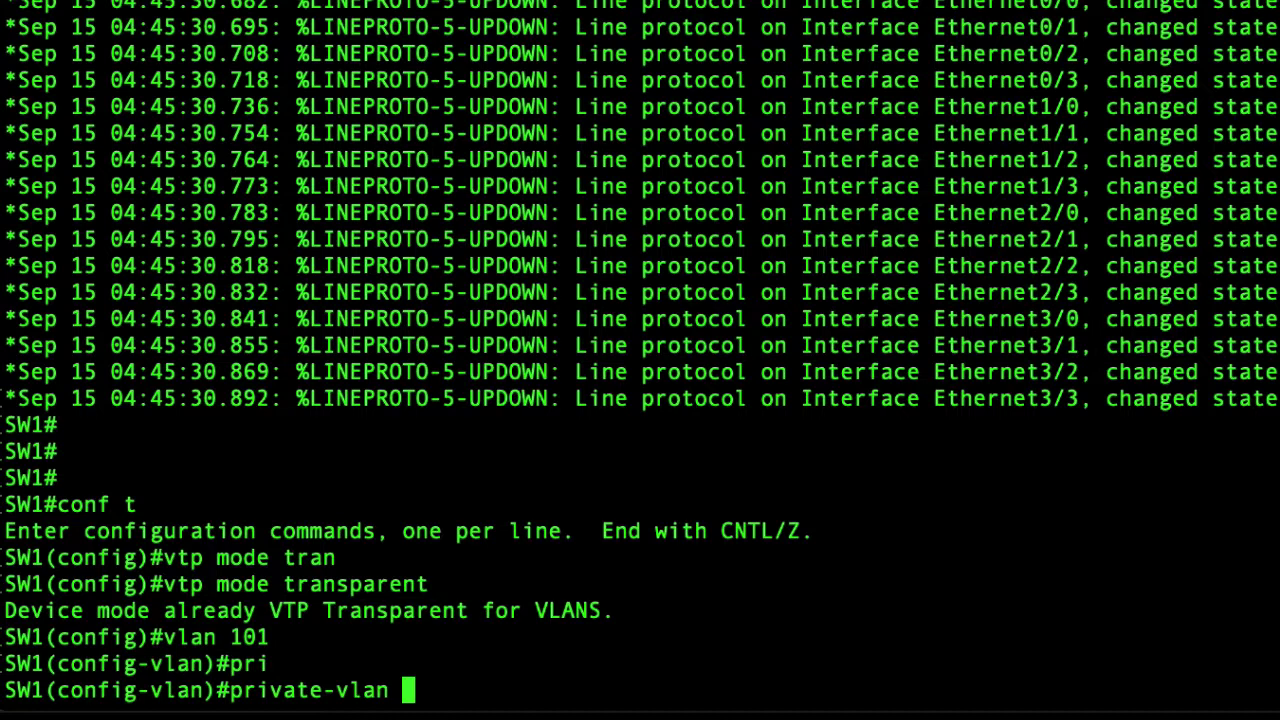
type("mo")
key("BackSpace")
key("BackSpace")
type("iso")
key("Tab")
key("Return")
- Create VLAN 102 as a community private VLAN
type("vlan)#vl")
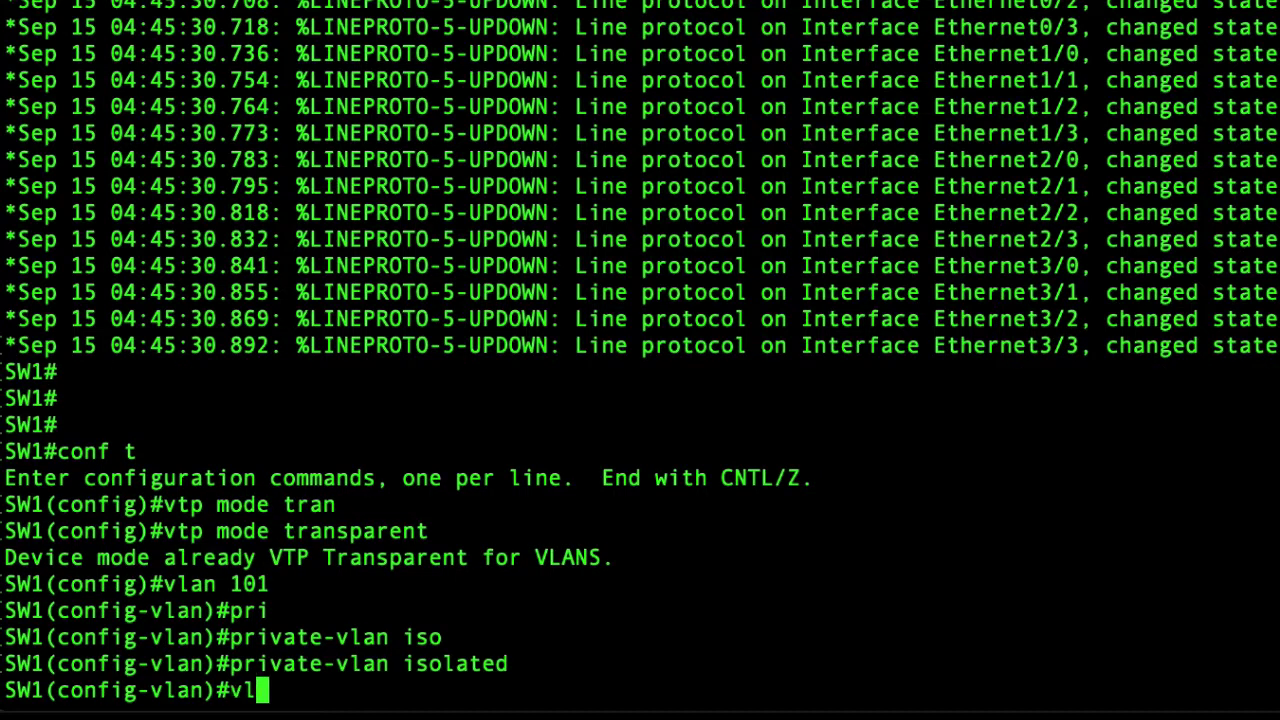
type(" 102")
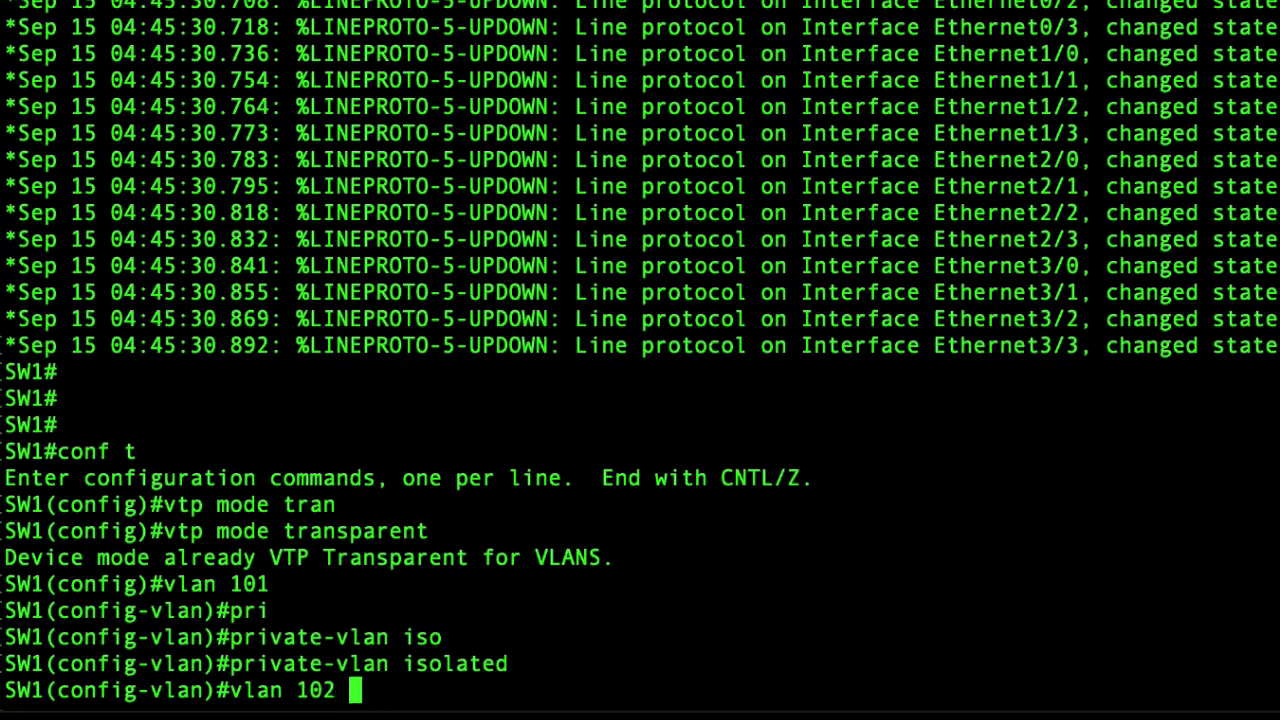
key("Return")
type("pri")
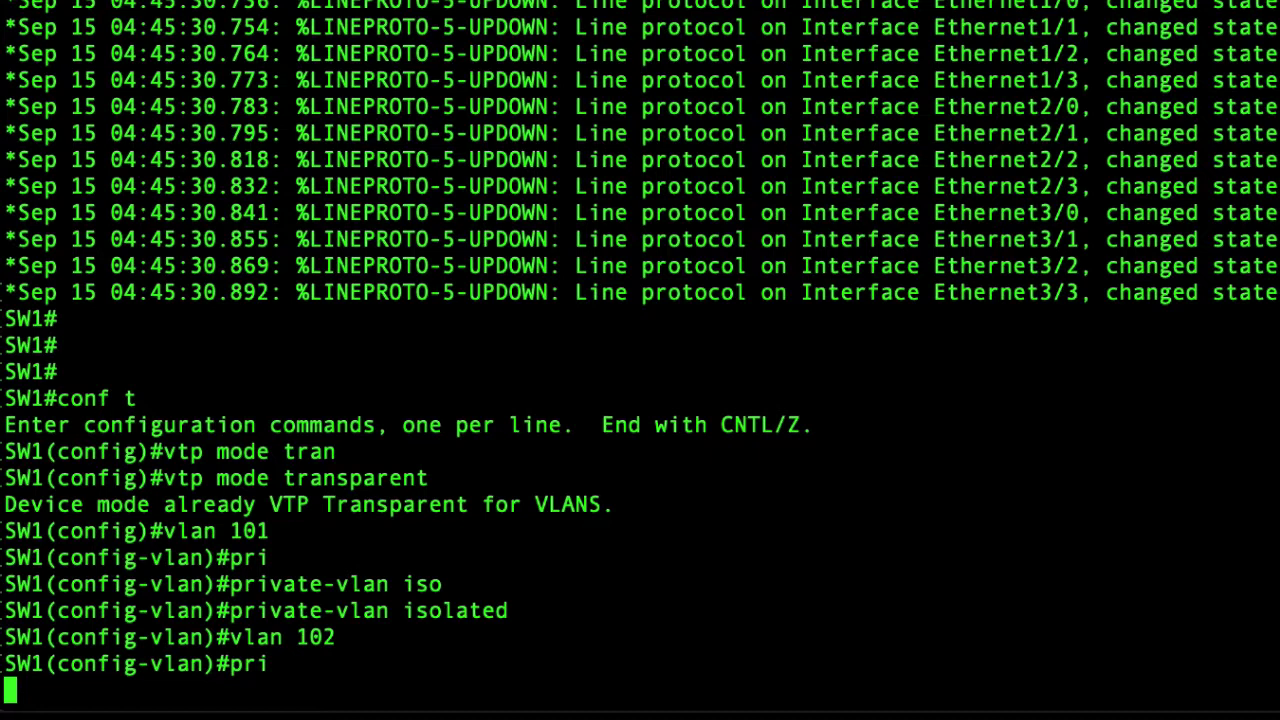
key("Tab")
type("comi")
key("Tab")
key("BackSpace")
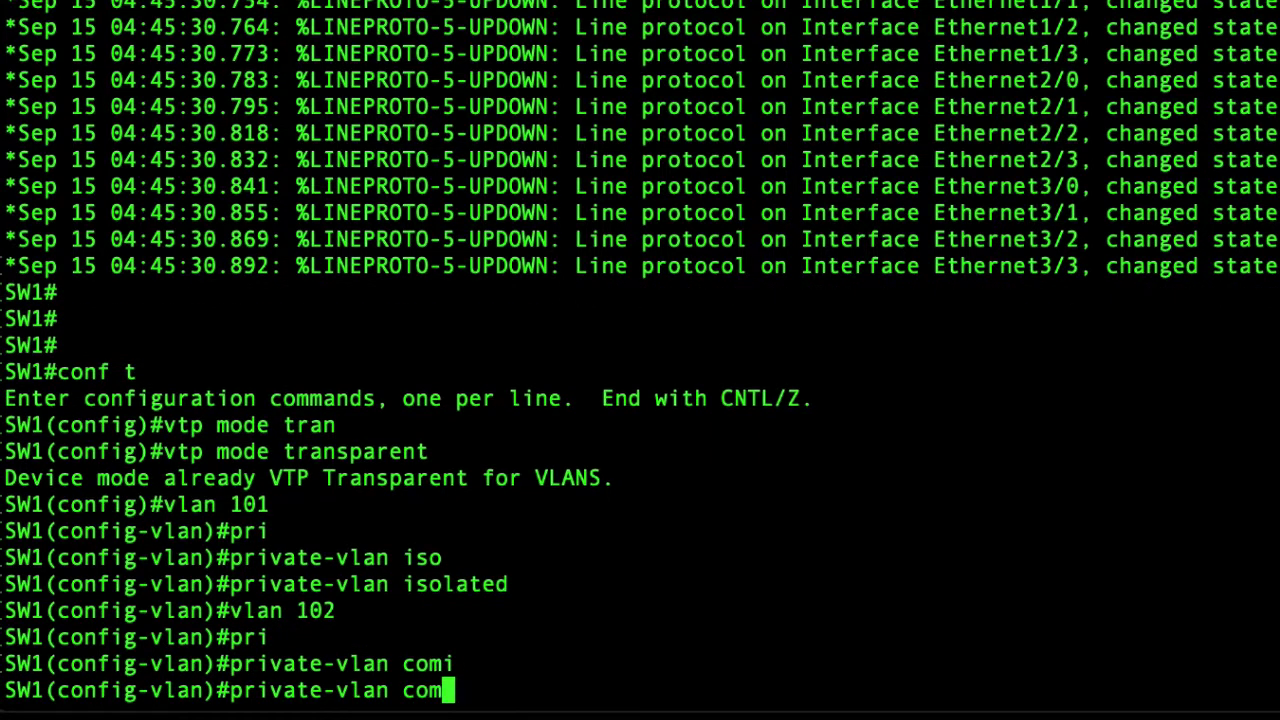
type("u")
key("Tab")
key("BackSpace")
type("m")
key("Tab")
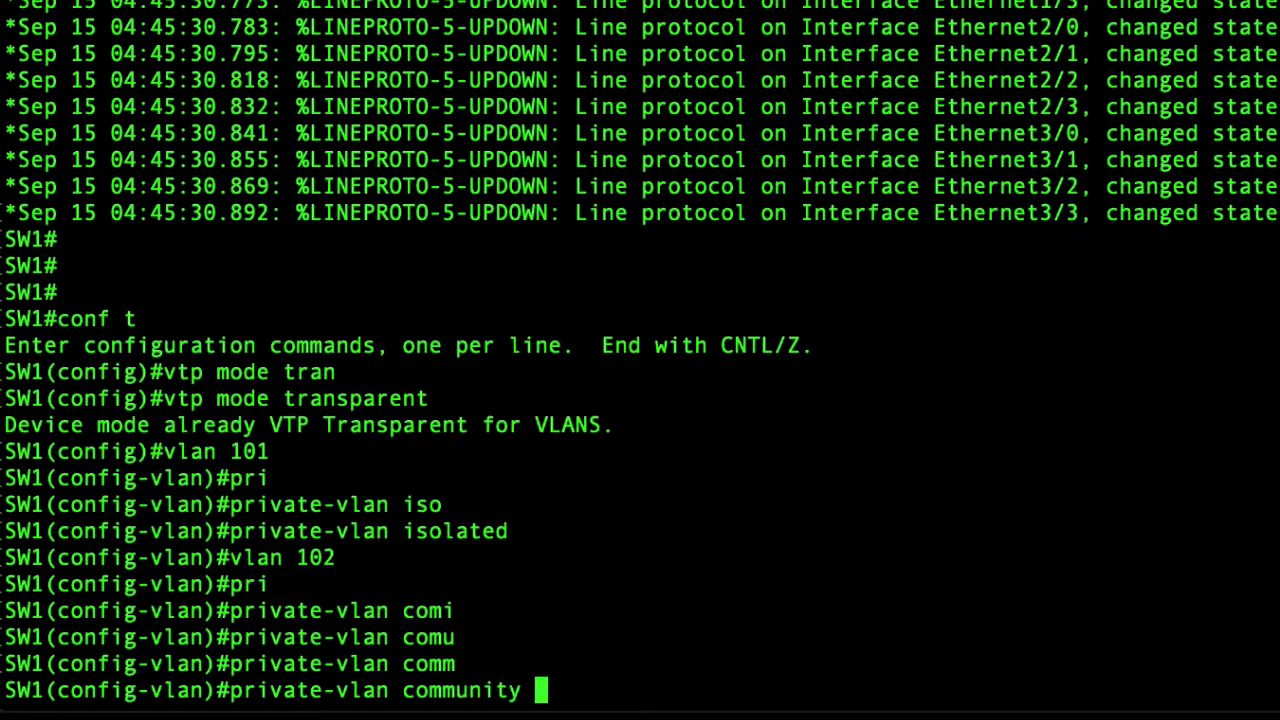
key("Return")
- Make VLAN 100 the primary private VLAN, associated with VLANs 101 and 102
type("vlan 100")
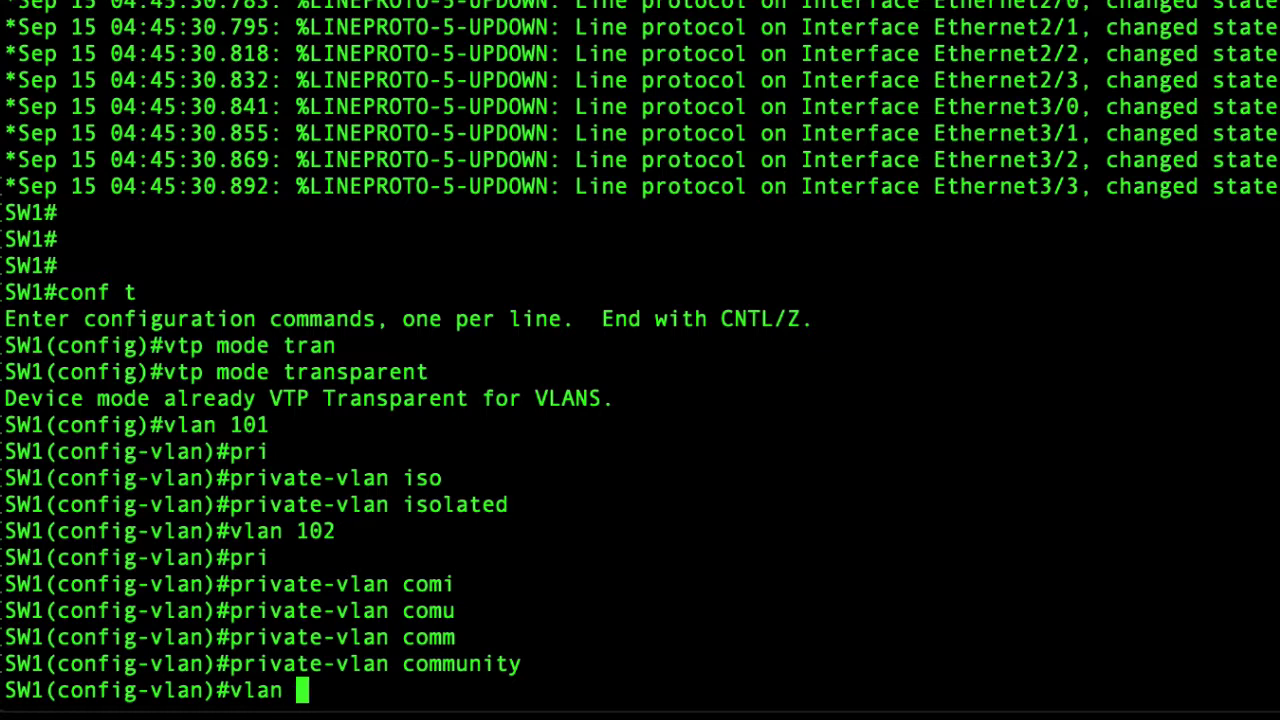
key("Return")
type("pri")
key("Tab")
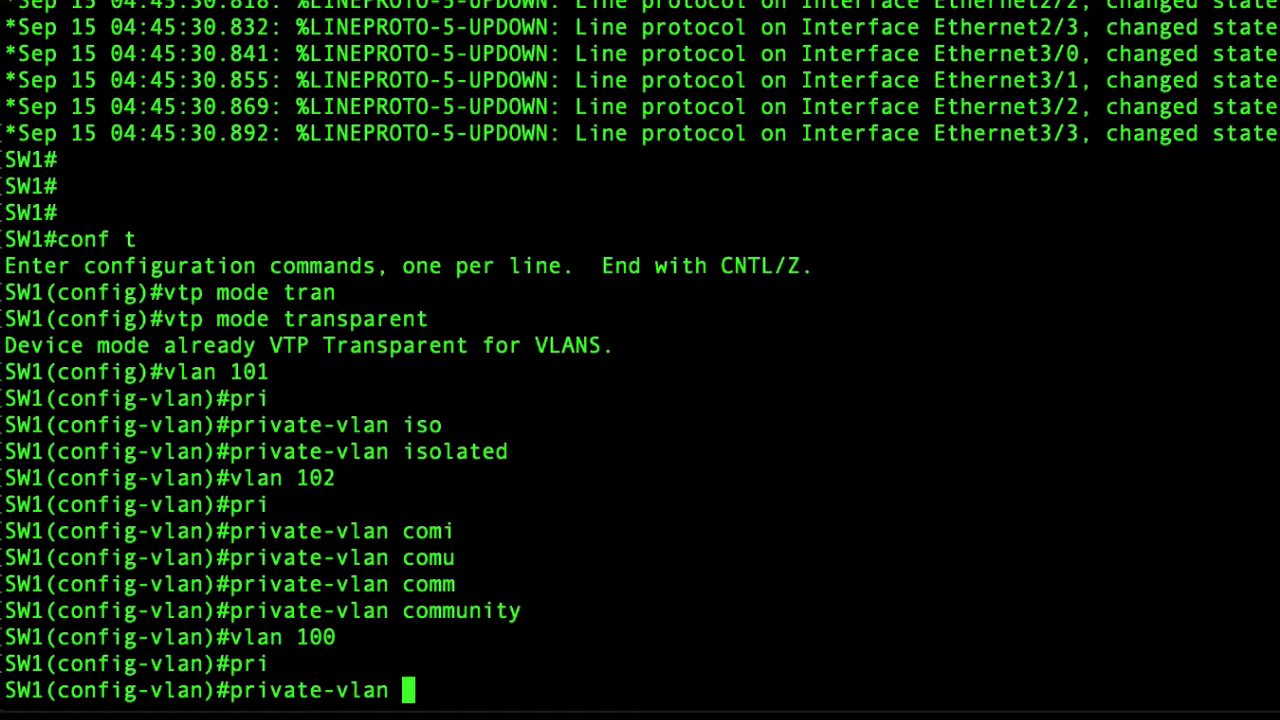
type("pri")
key("Tab")
key("Return")
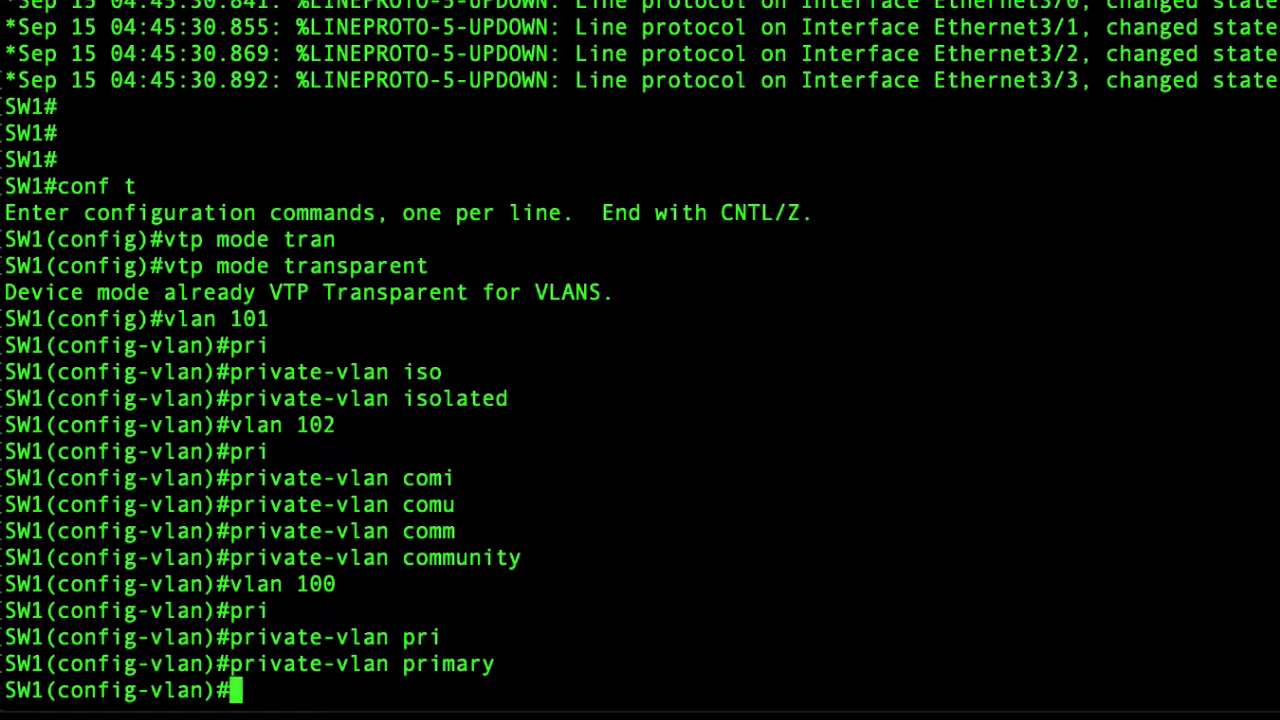
type("pri")
key("Tab")
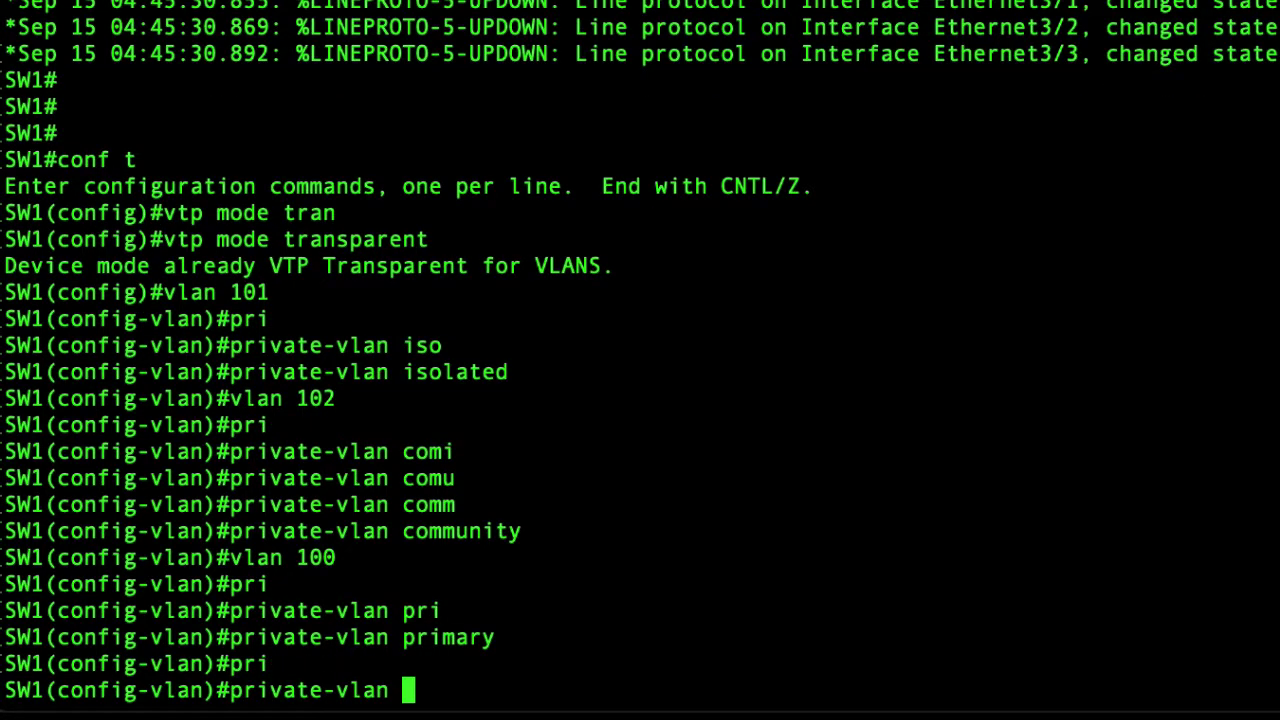
type("?")
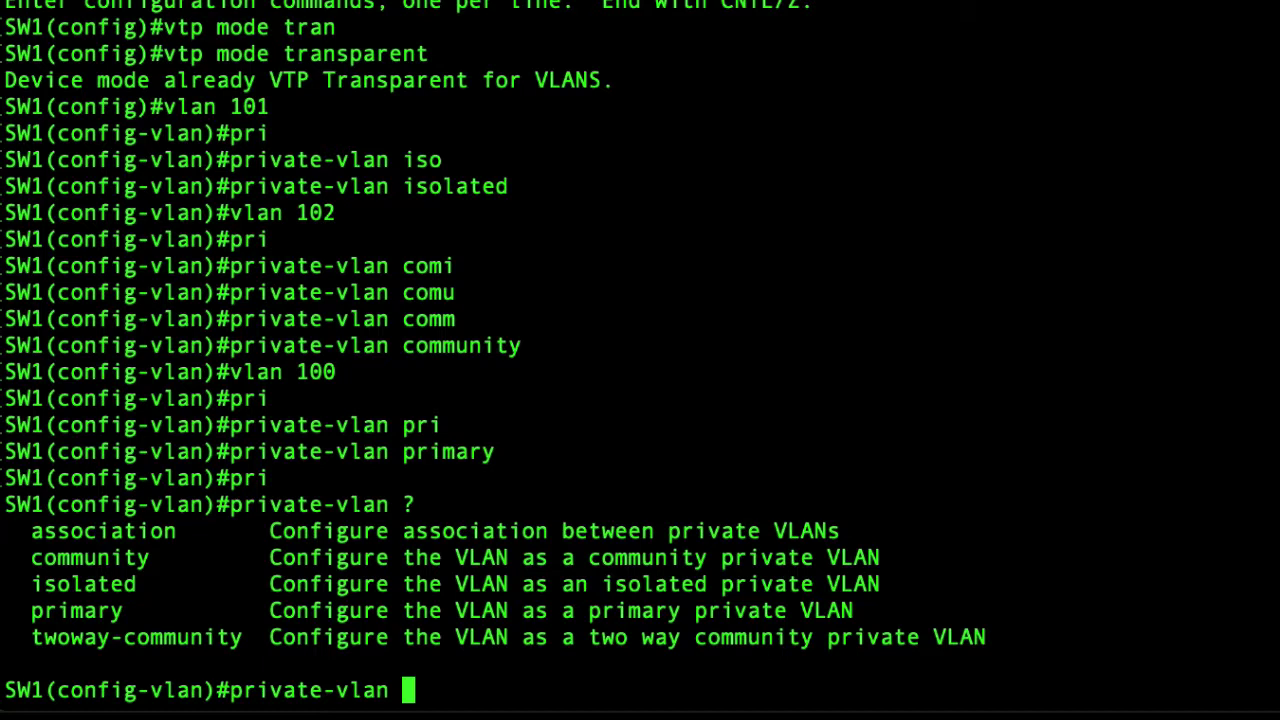
type("a")
key("Tab")
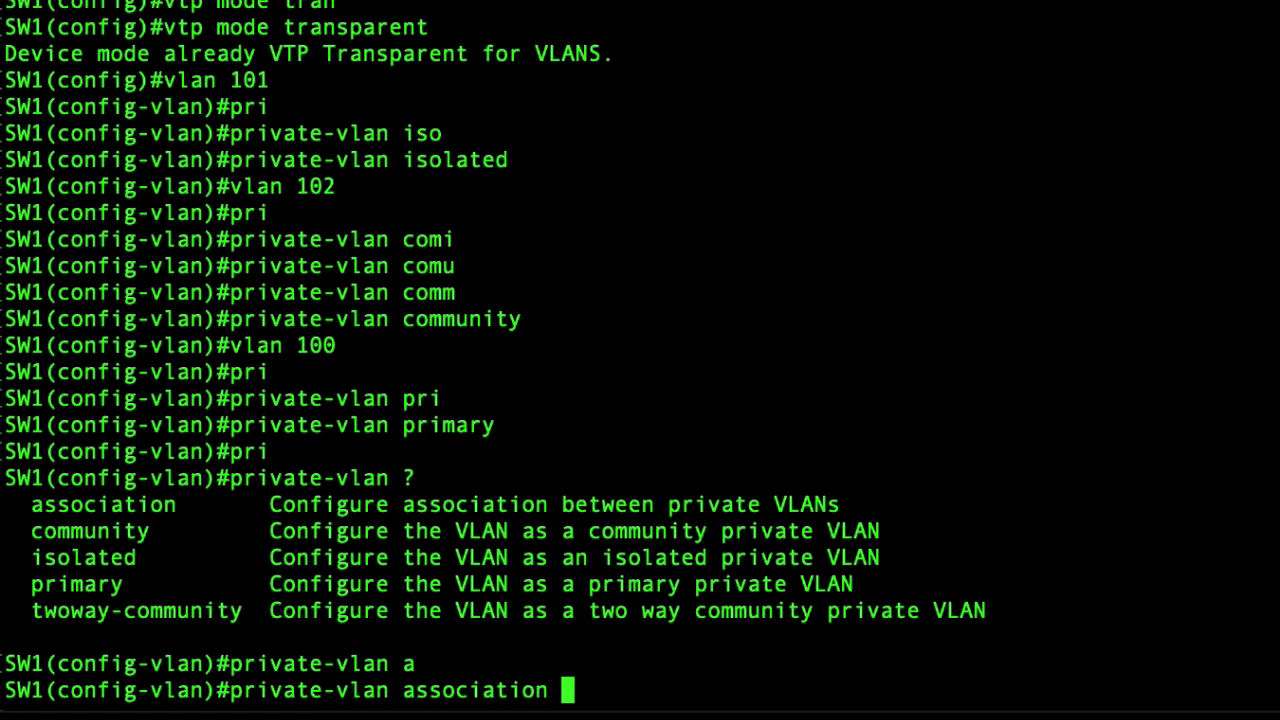
type("101")
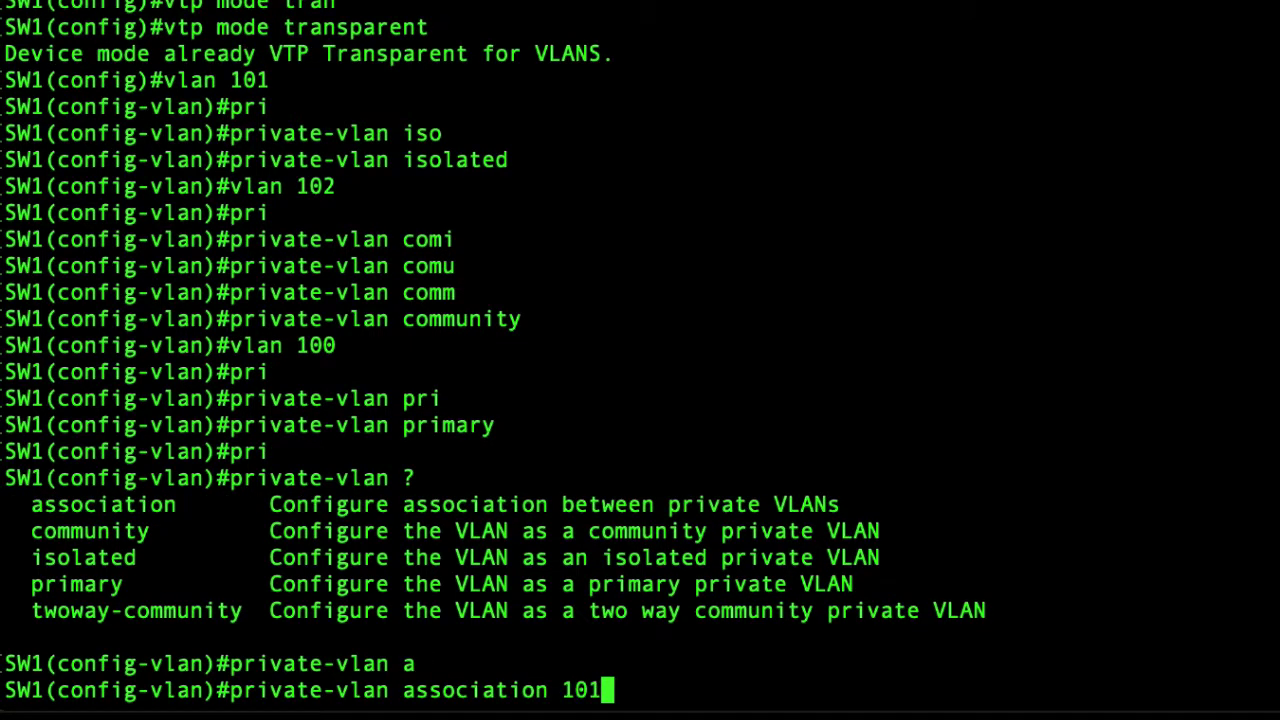
type(",102")
key("Return")
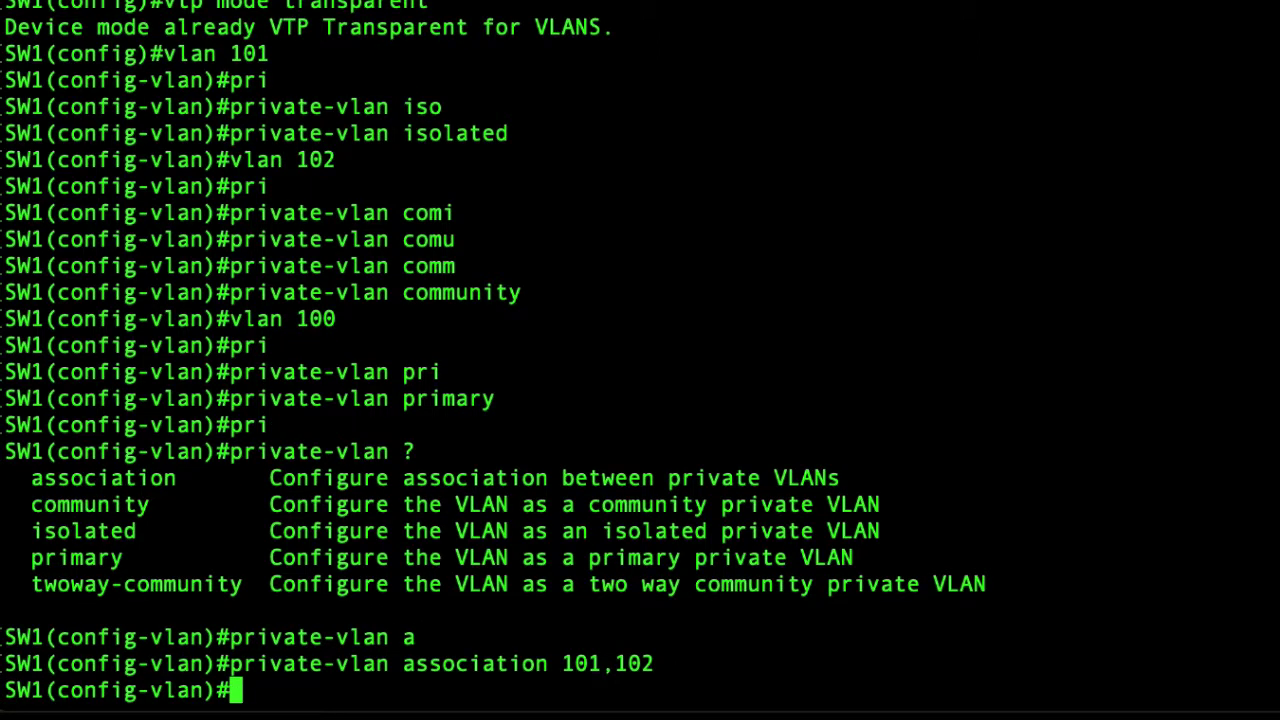
- Select ports Ethernet0/1-2 and set them to private-vlan host mode
type("inter")
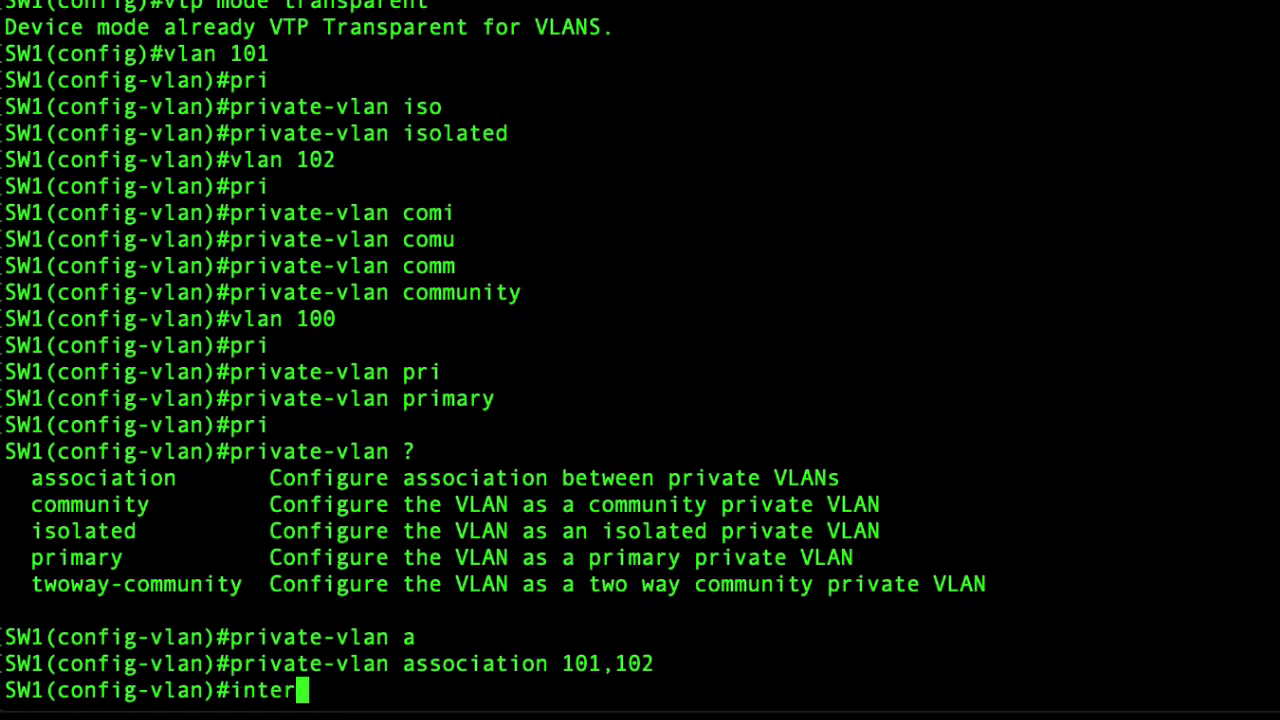
type(" ra ")
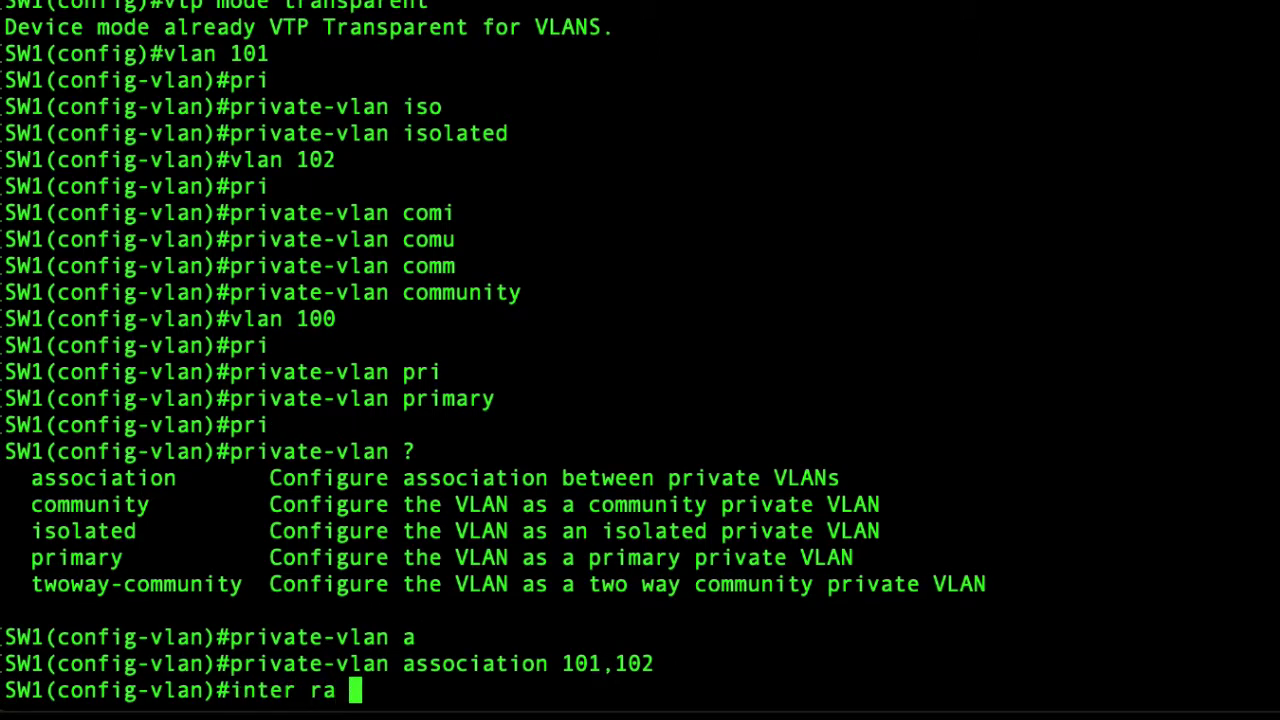
type("e 0")
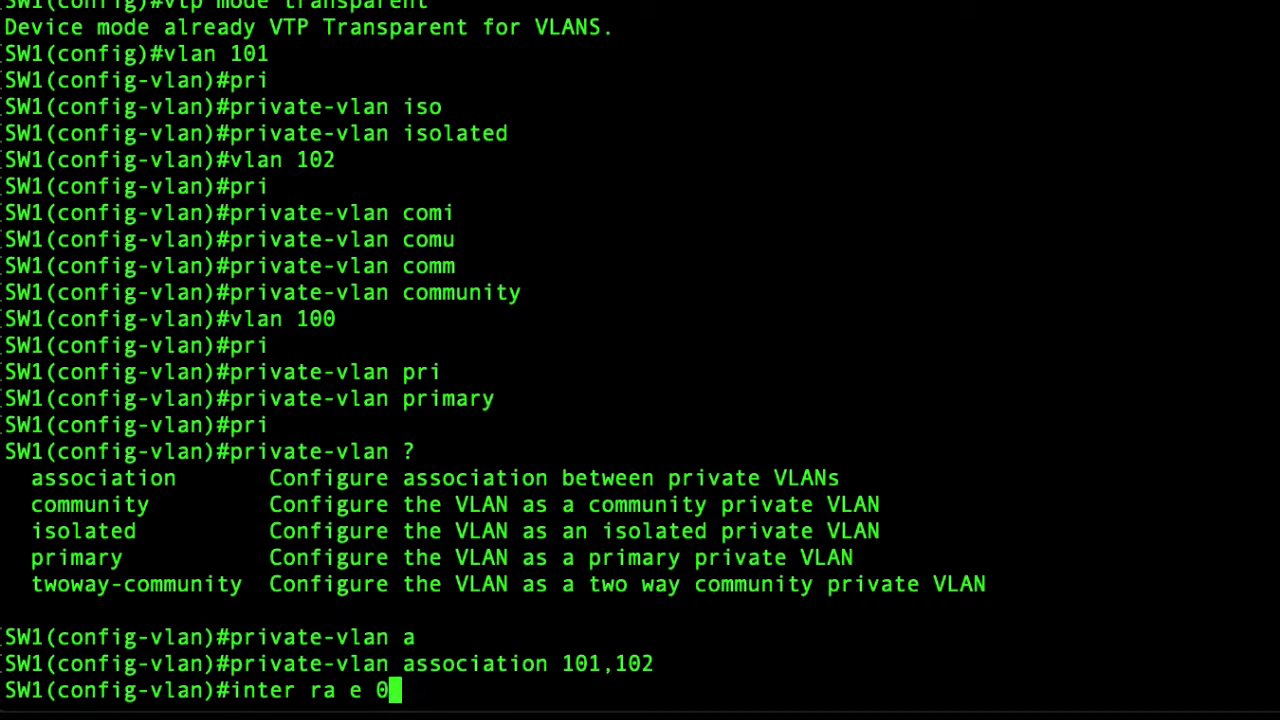
type("/1")
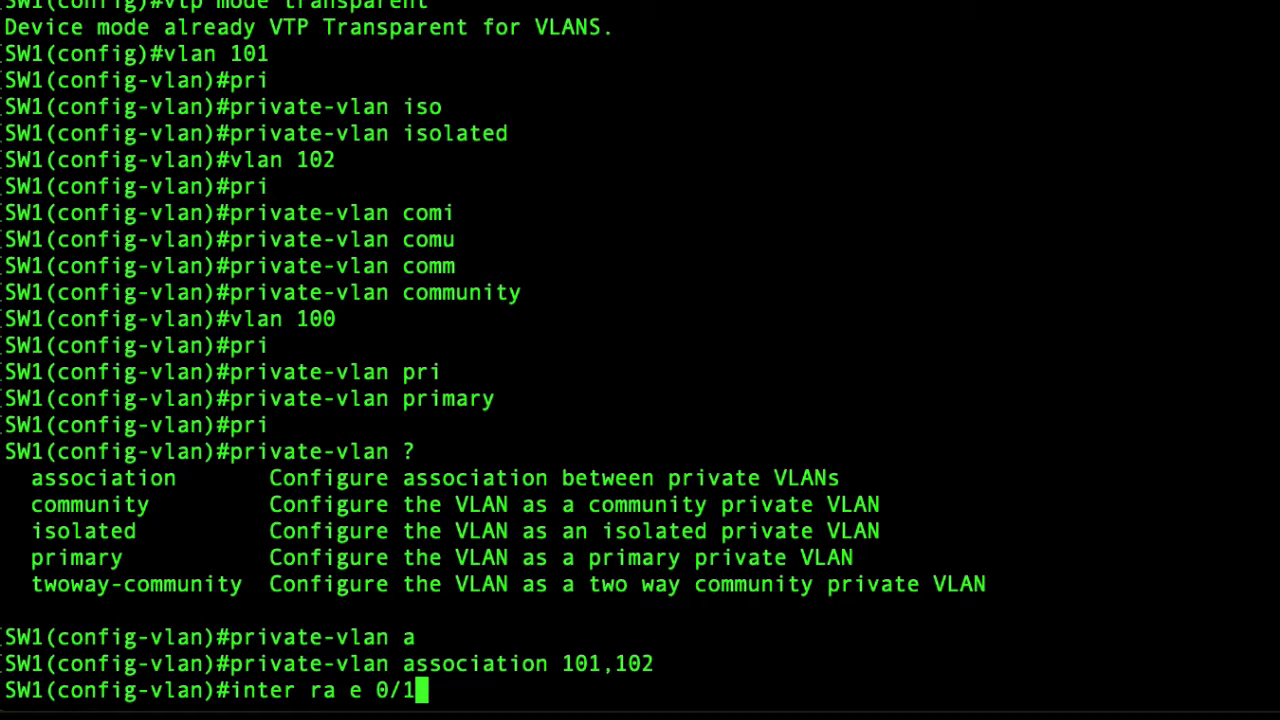
type("-2")
key("Return")
type("sw")
key("Tab")
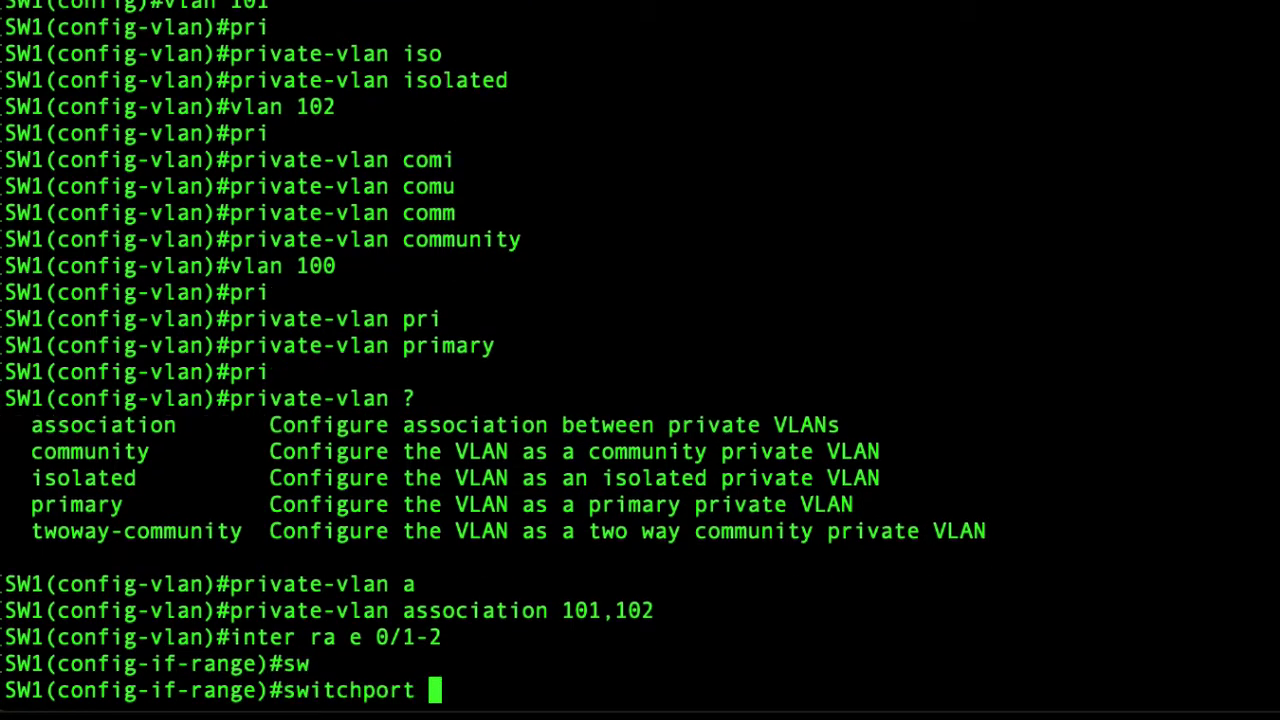
type("mo")
key("Tab")
type("pri")
key("Tab")
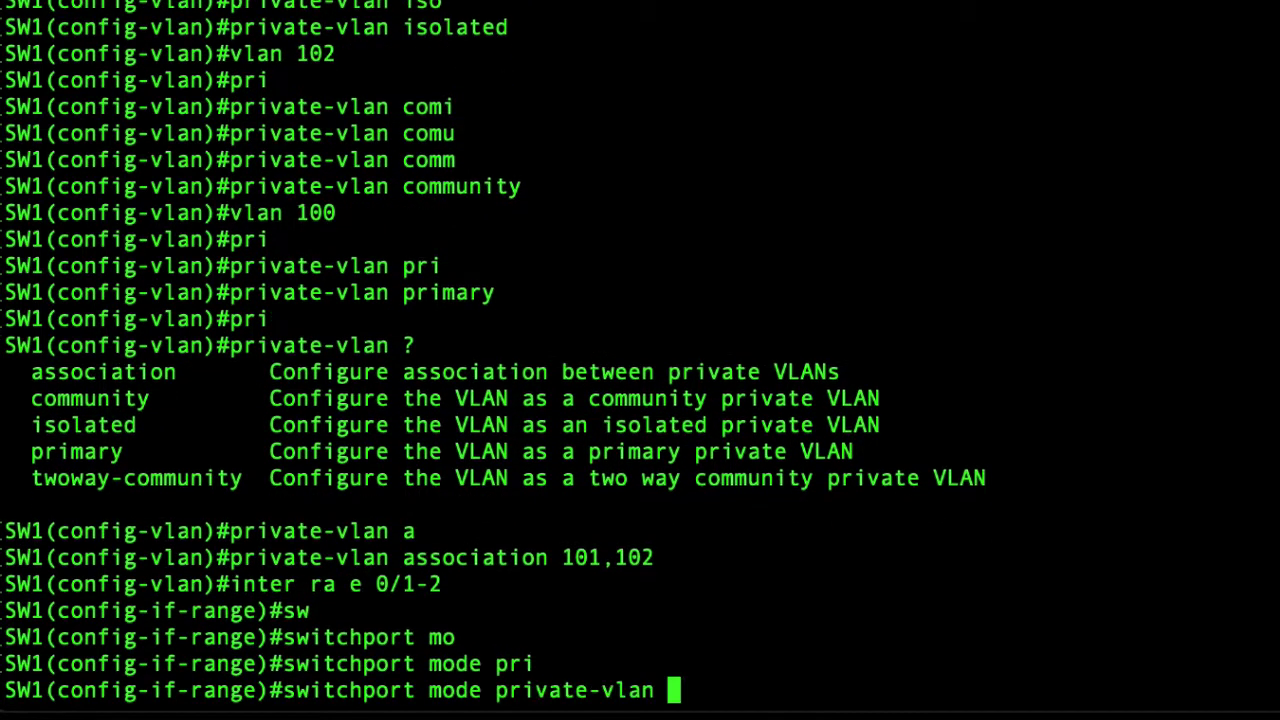
type("ho")
key("Tab")
key("Return")
- Set the ports' private-vlan host-association to primary 100 and isolated 101
type("sw")
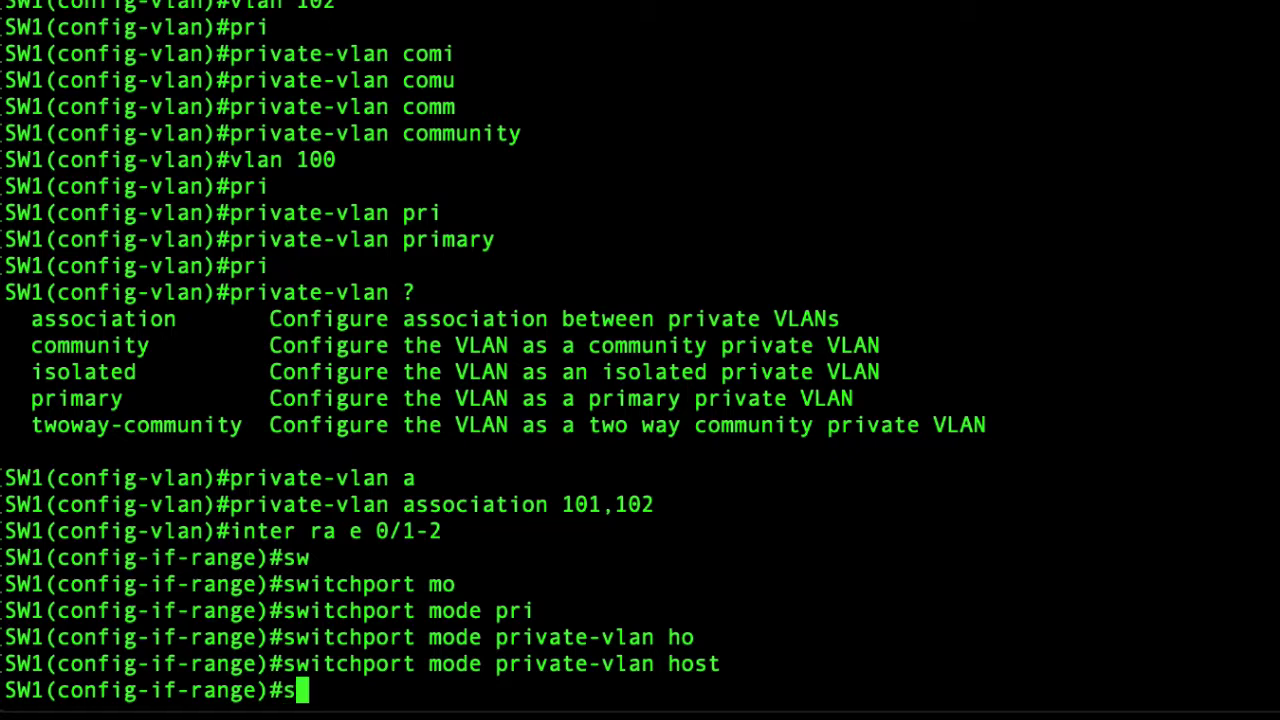
key("Tab")
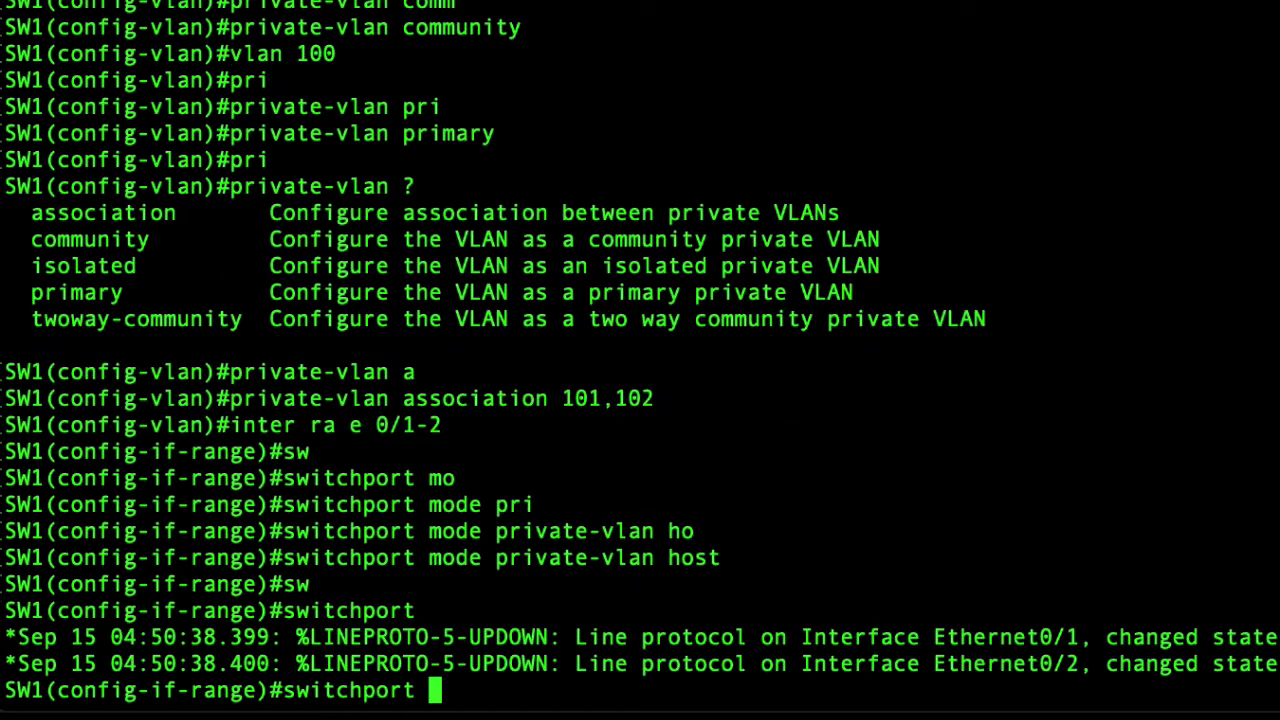
type("pri")
key("Tab")
type("ho")
key("Tab")
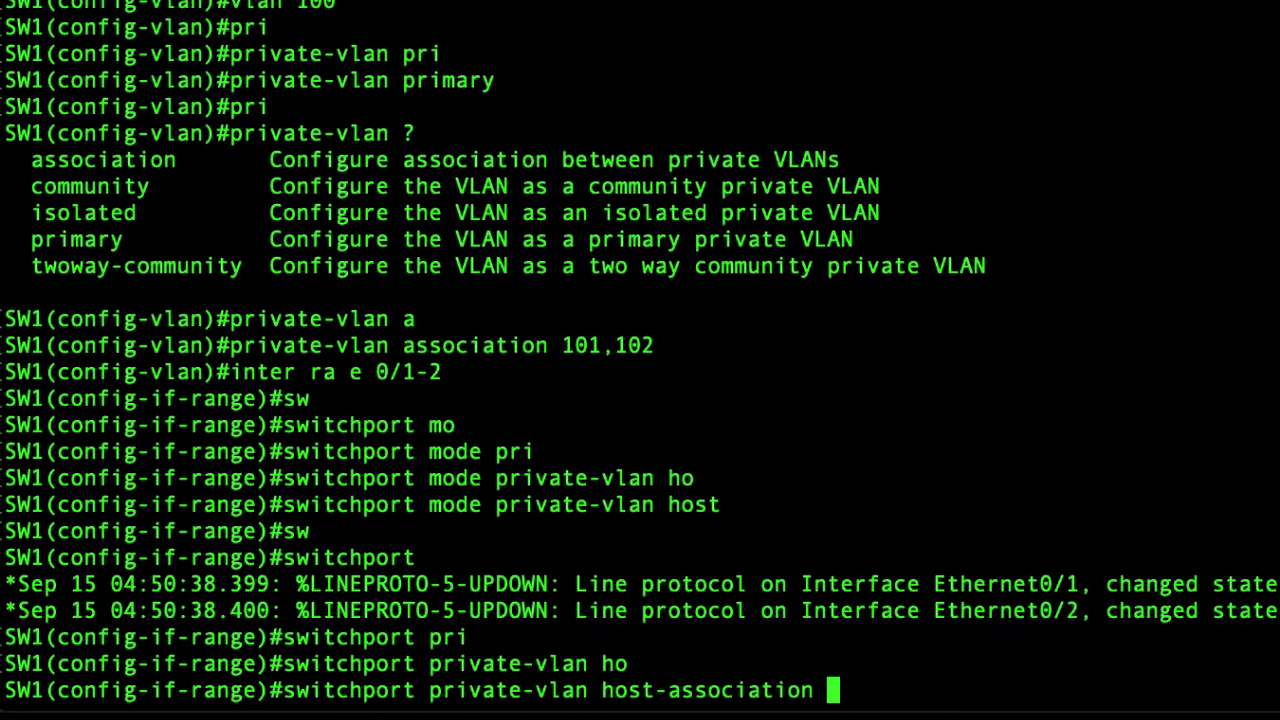
type("101")
key("BackSpace")
type("1")
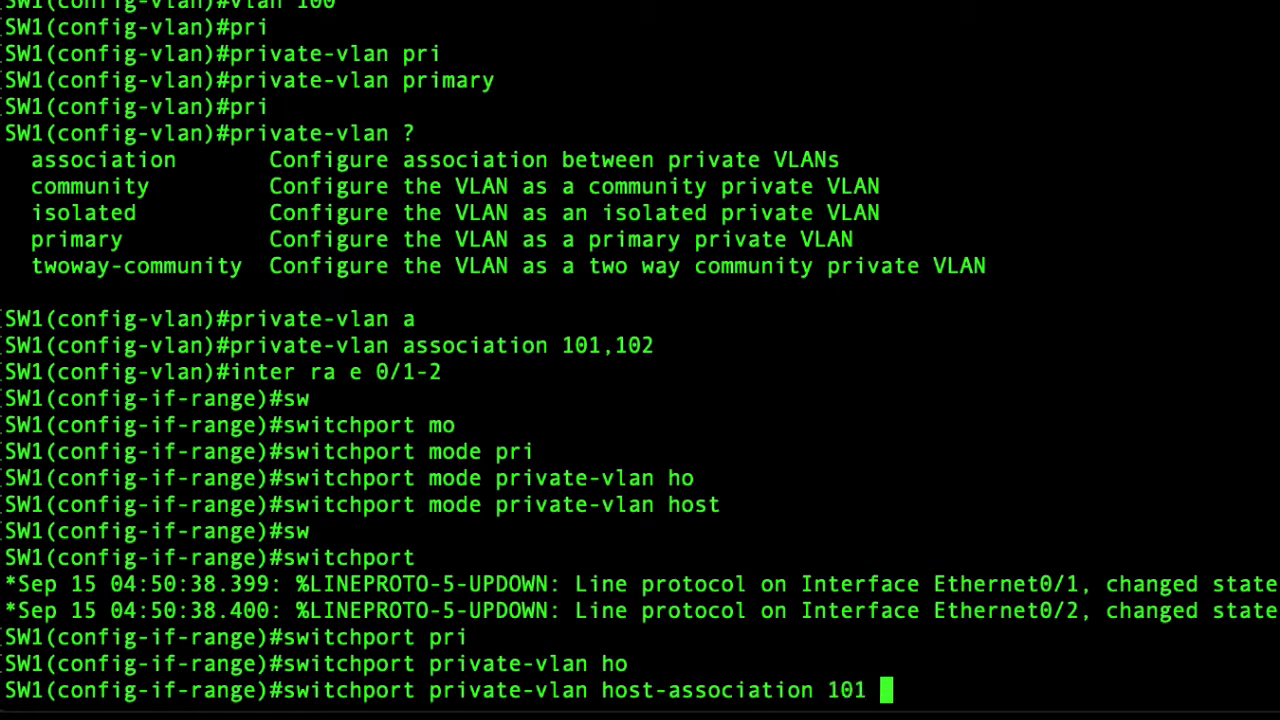
key("BackSpace")
key("BackSpace")
type("0 101")
key("Return")
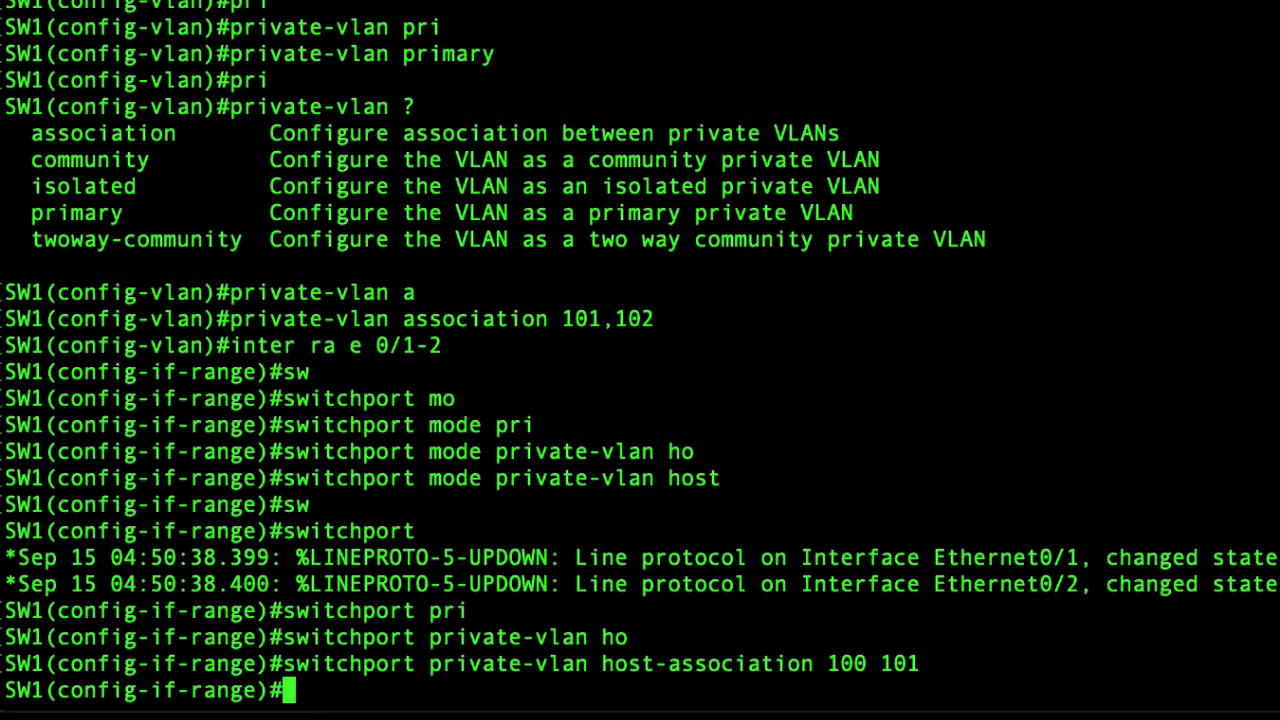
- Select ports Ethernet1/1-2 and set them to private-vlan host mode
type("inter ")
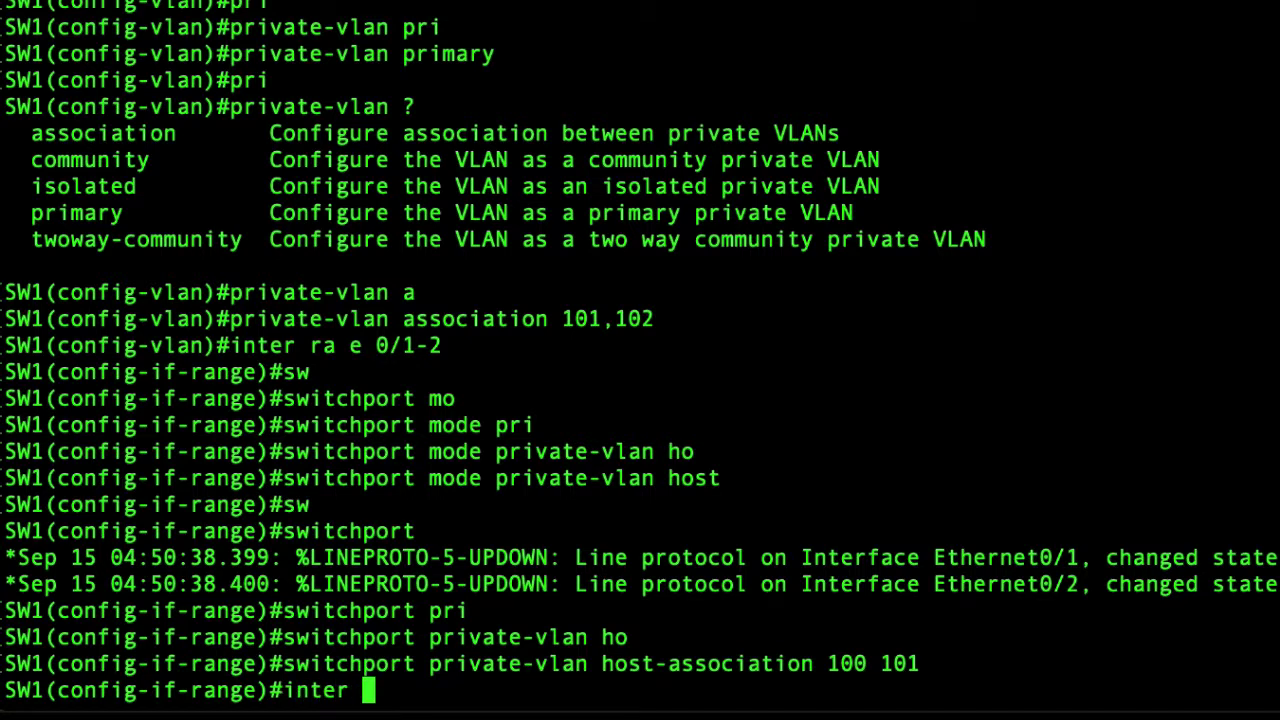
type("ra e ")
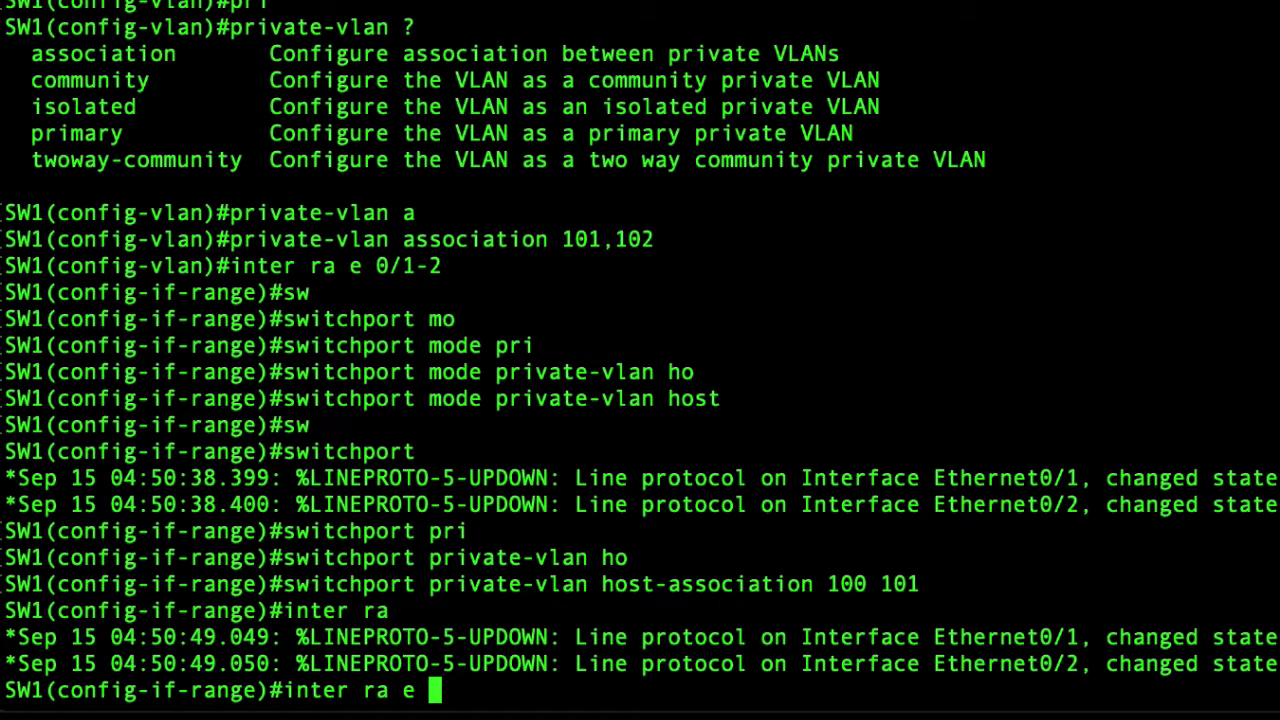
type("1/1-2")
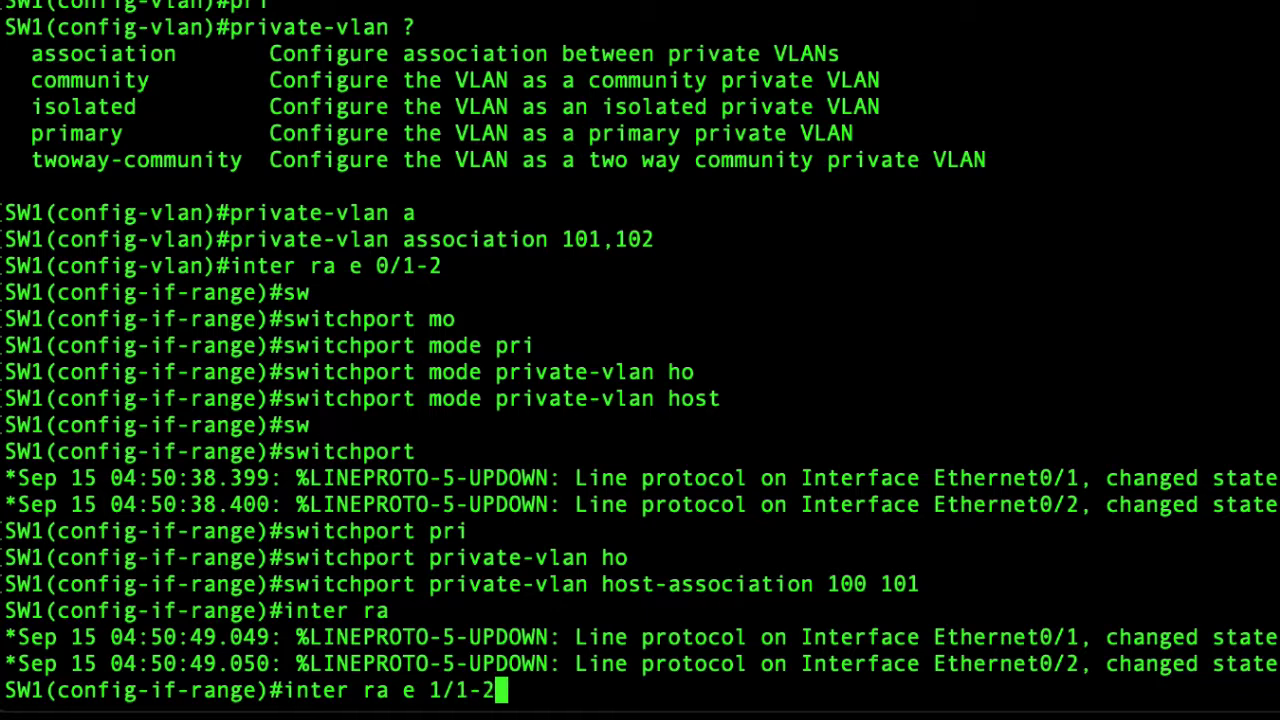
key("Return")
type("sw")
key("Tab")
type("mo")
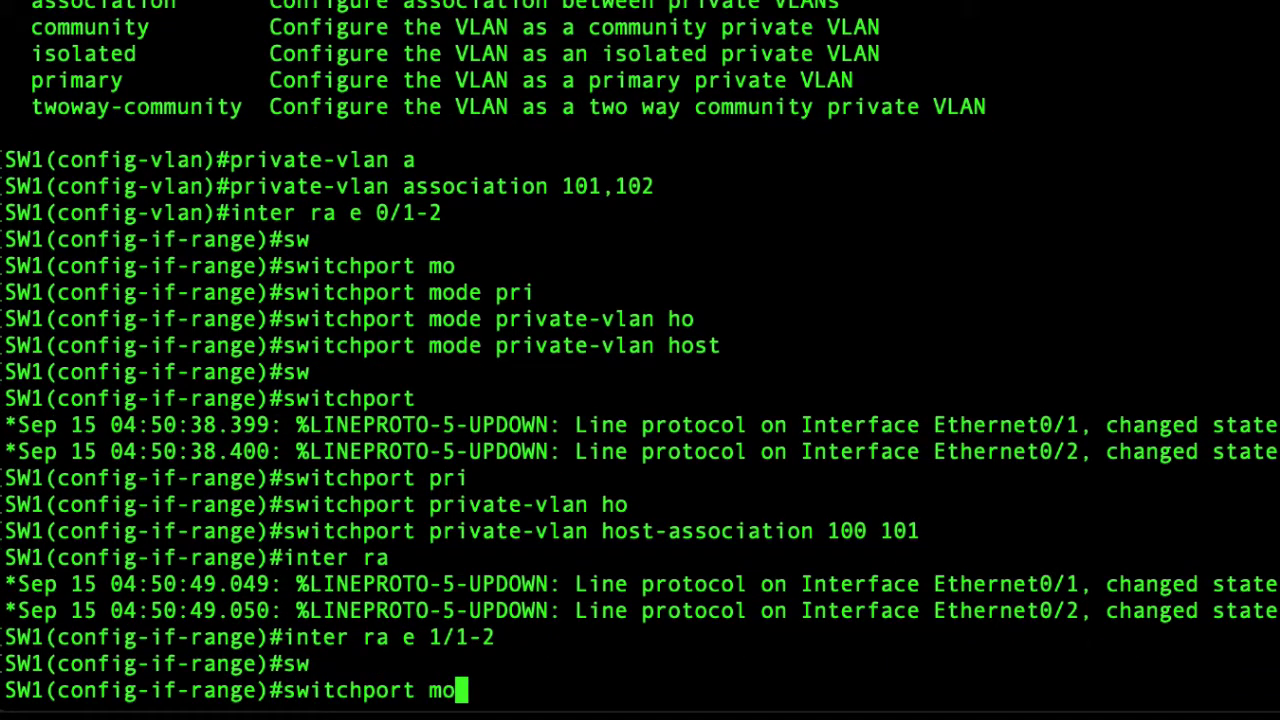
key("Tab")
type("pri")
key("Tab")
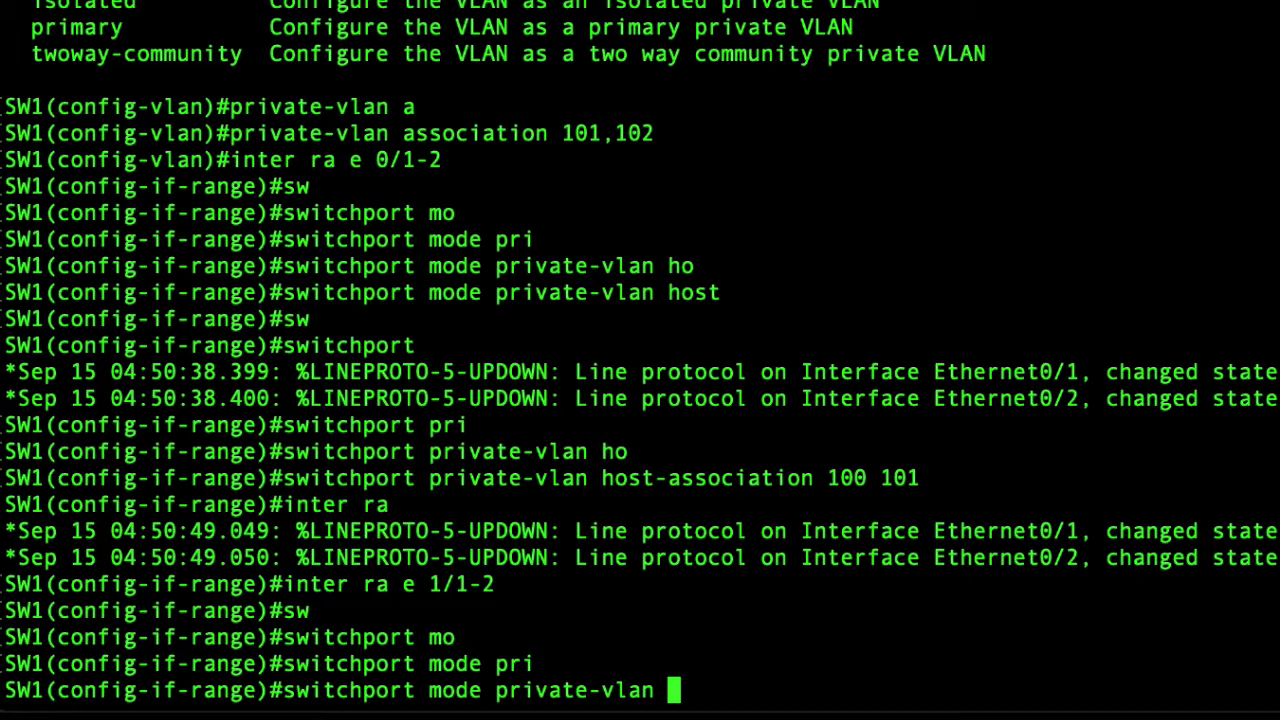
type("ho")
key("Tab")
key("Return")
- Set the ports' private-vlan host-association to primary 100 and community 102
type("sw")
key("Tab")
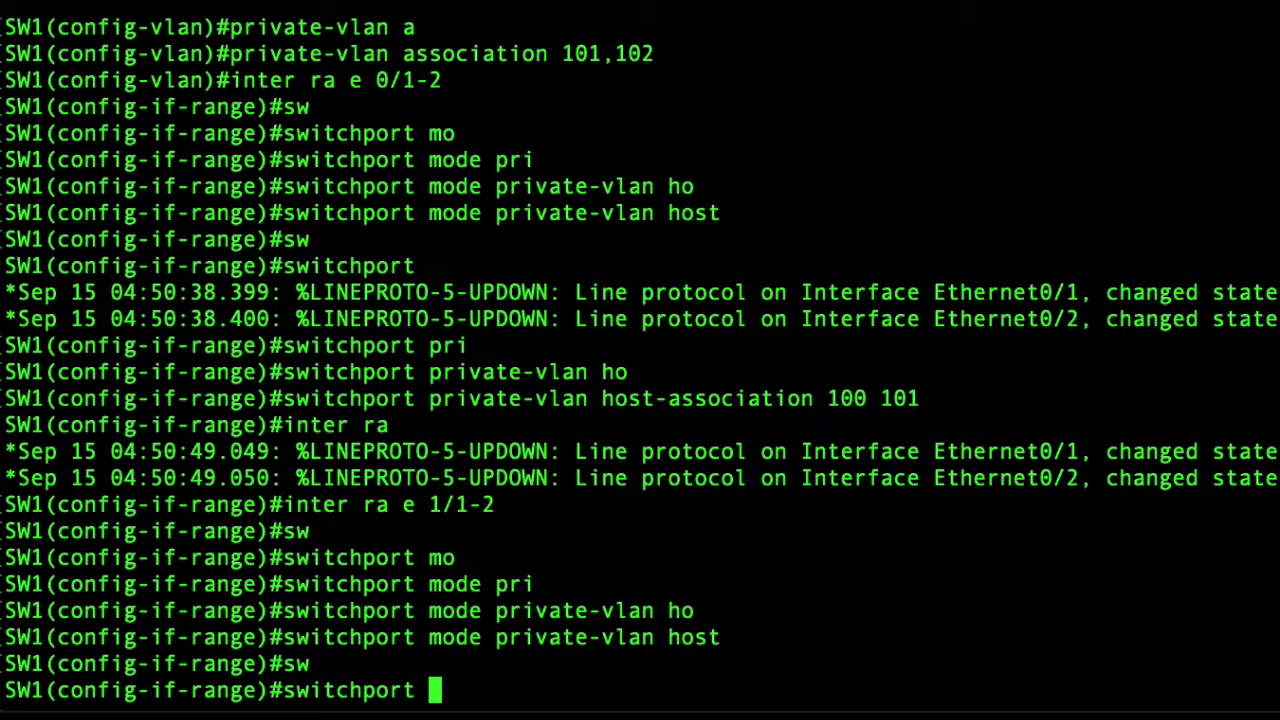
type("pri")
key("Tab")
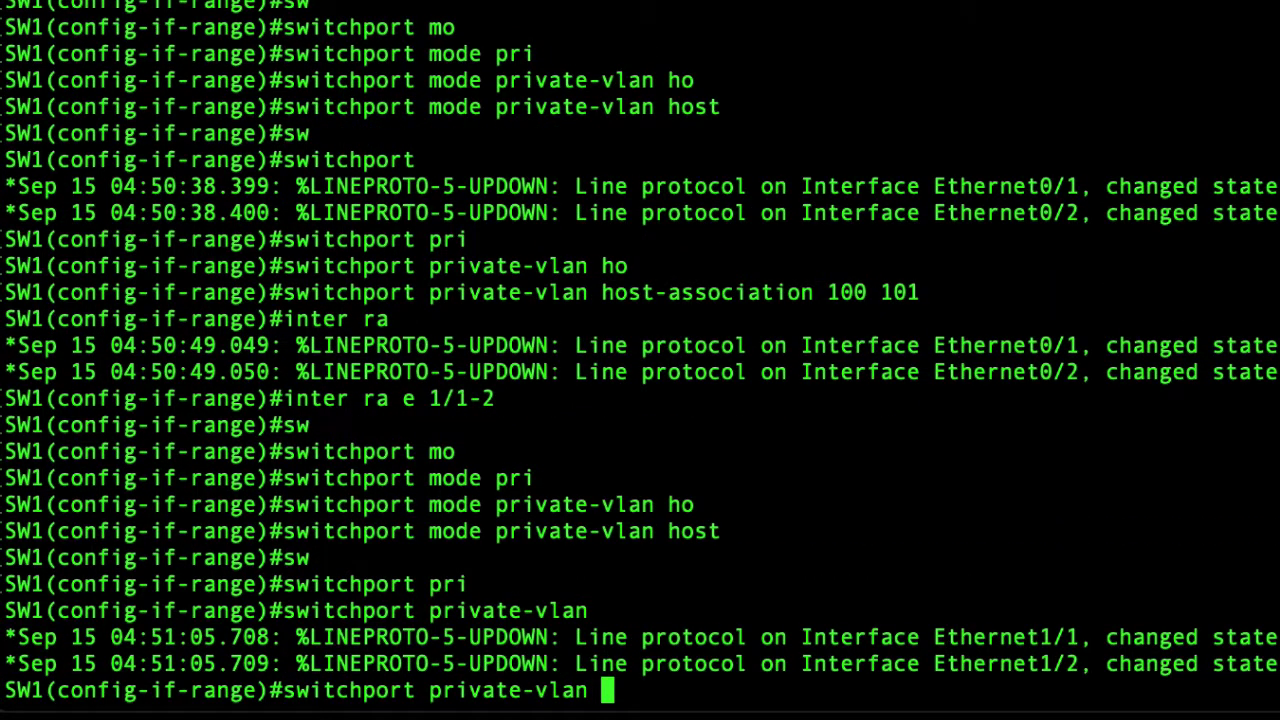
type("ho")
key("Tab")
type("100 102")
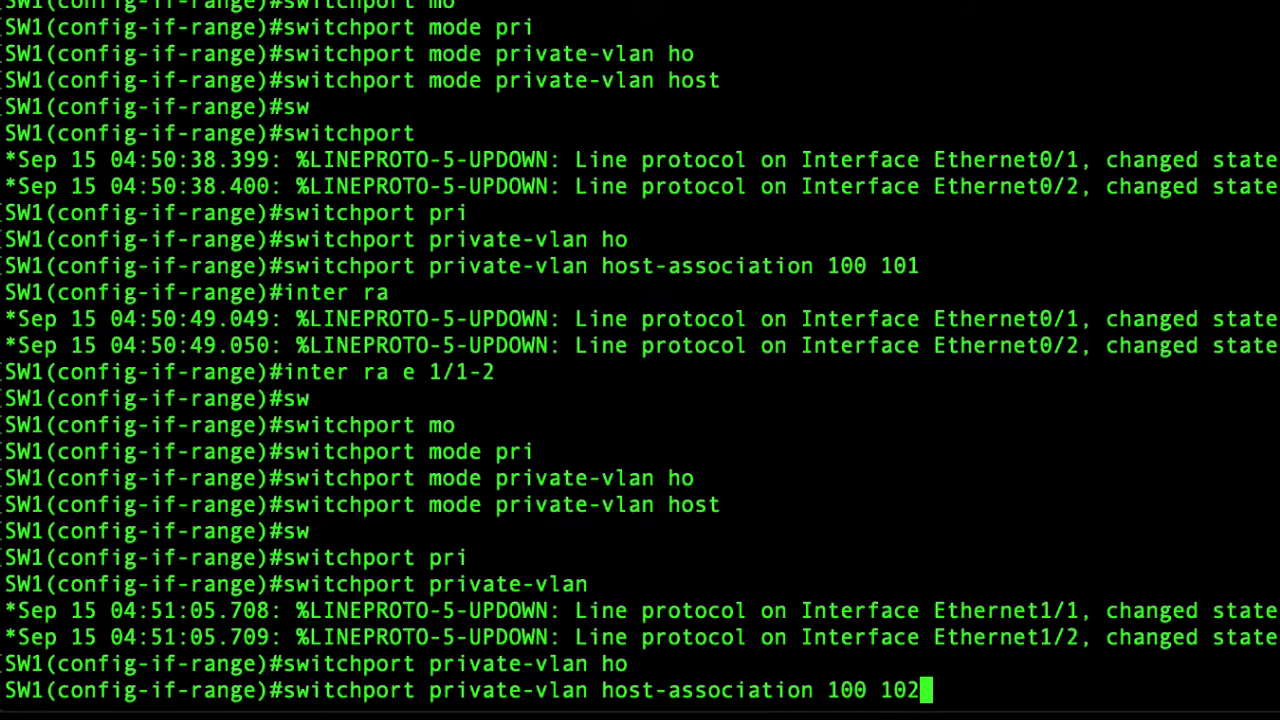
key("Return")
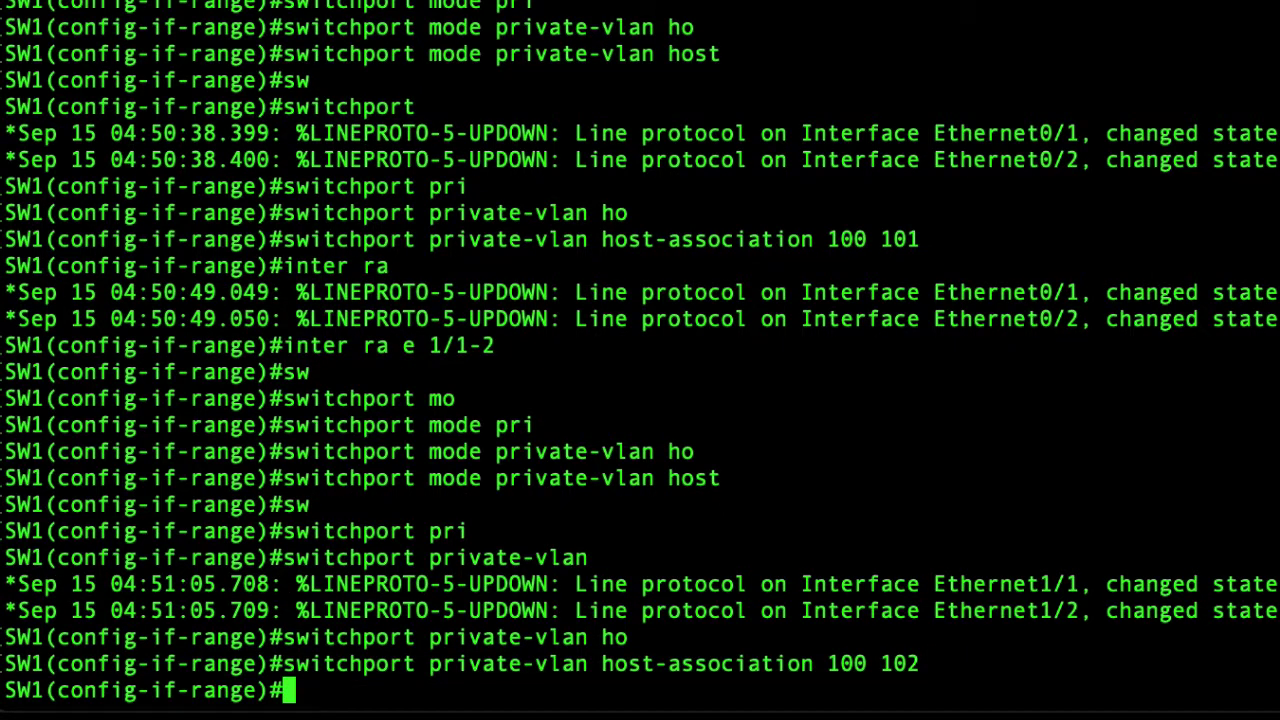
- Set interface Ethernet0/0 to private-vlan promiscuous mode
type("inter e0/0")
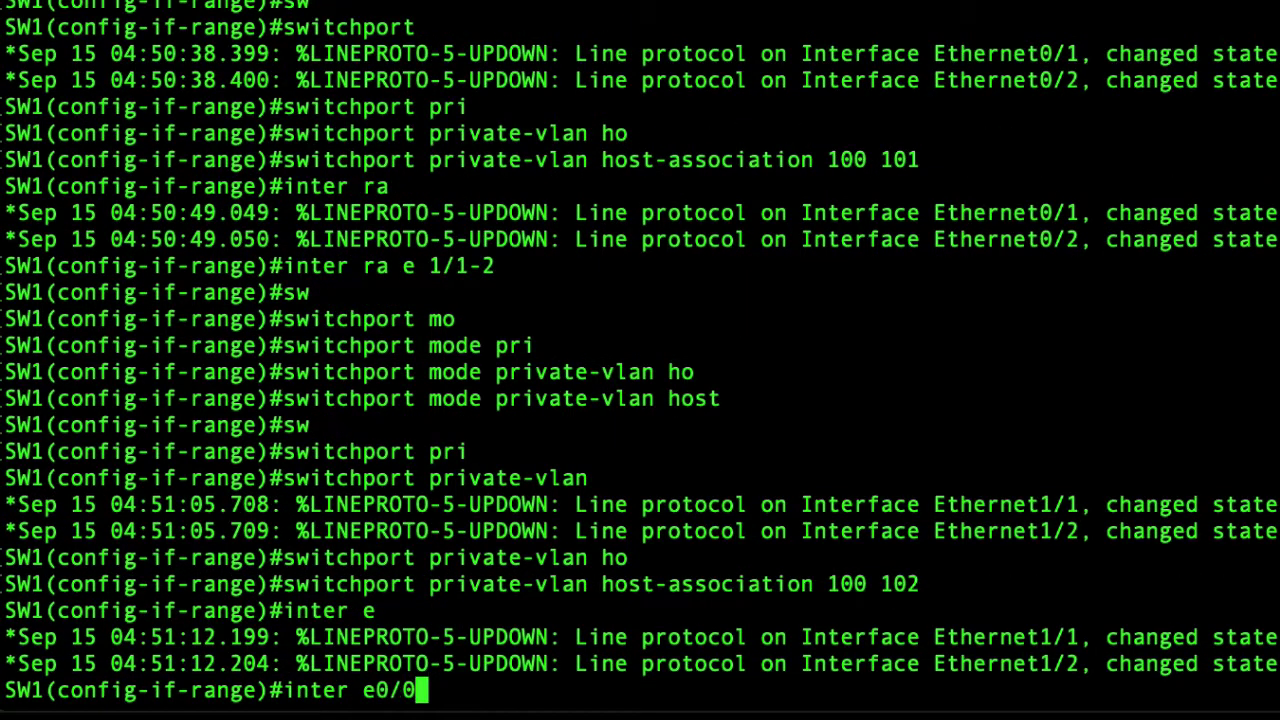
key("Return")
type("switchport mode ")
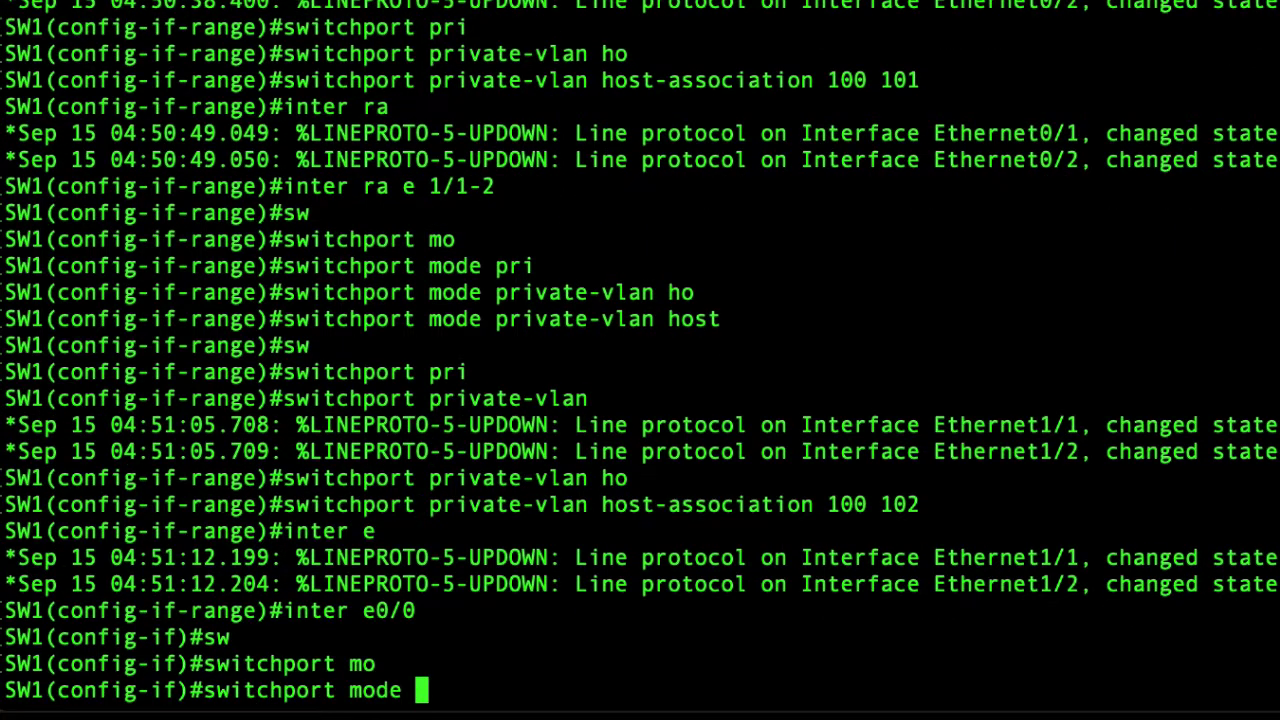
type("private-vlan ")
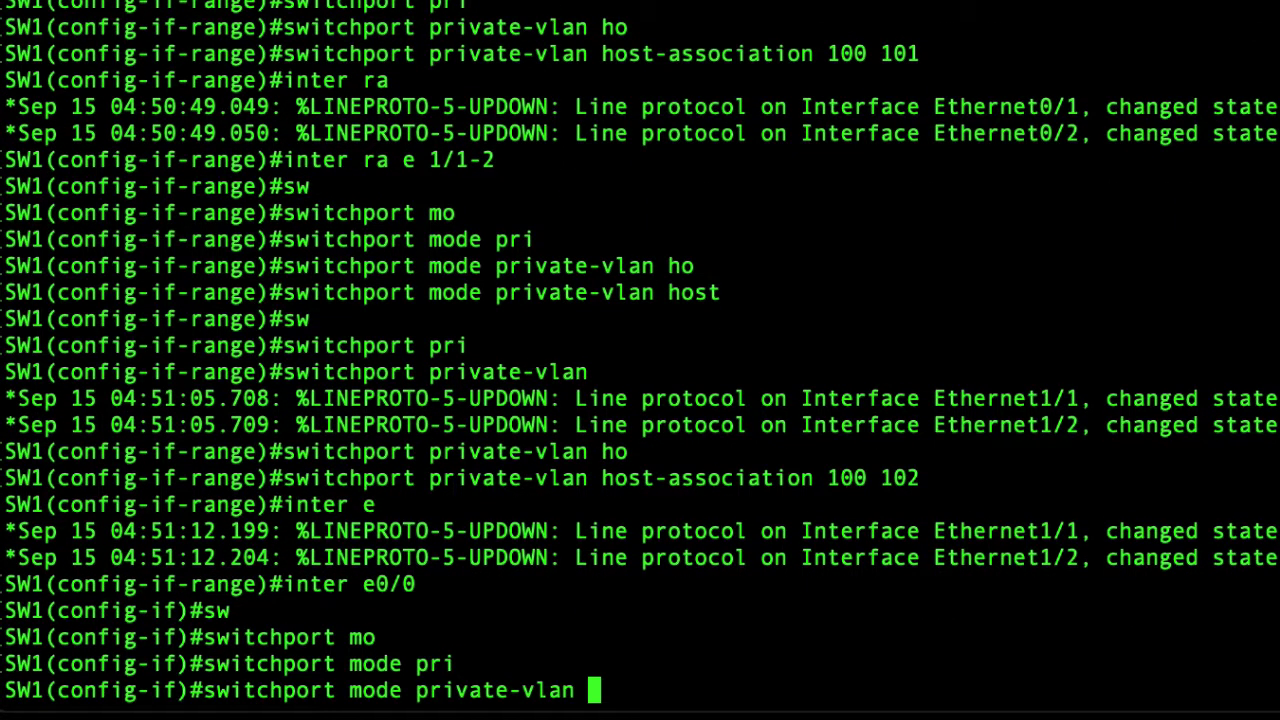
type("pro")
key("Tab")
key("Return")
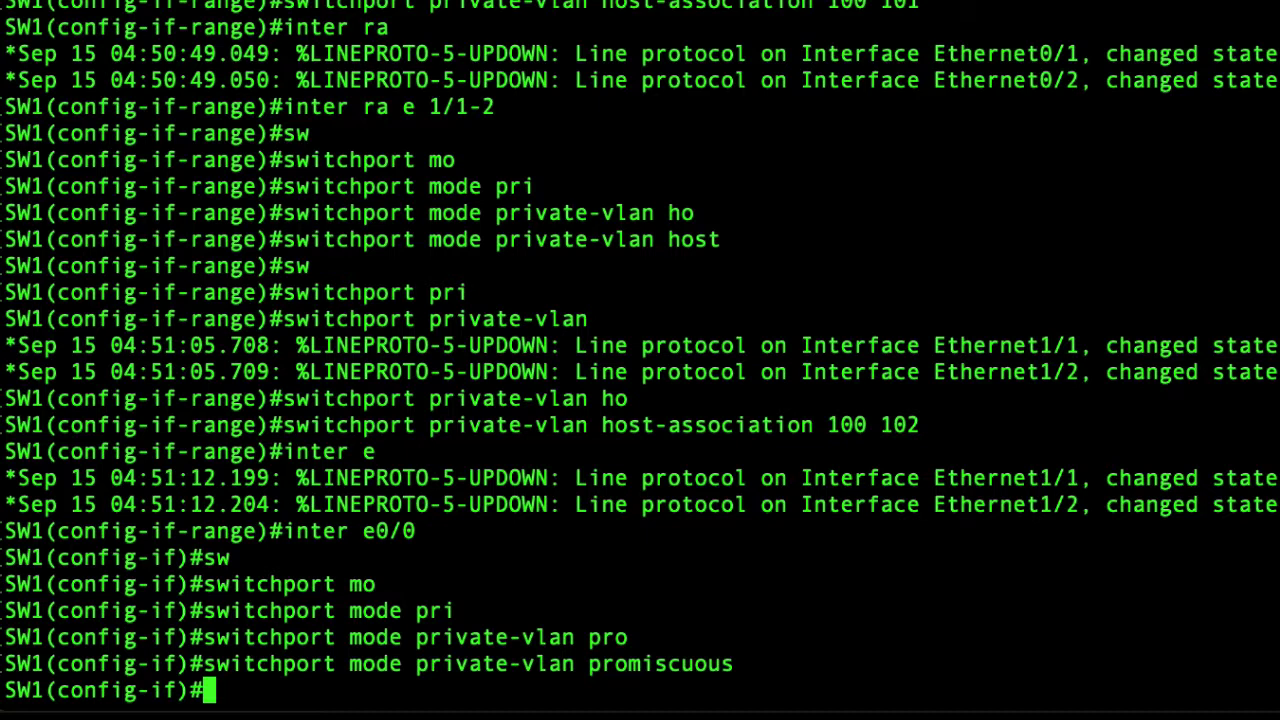
- Map primary VLAN 100 to secondary VLANs 101 and 102 on Ethernet0/0
type("sw")
key("Tab")
type("pri")
key("Tab")
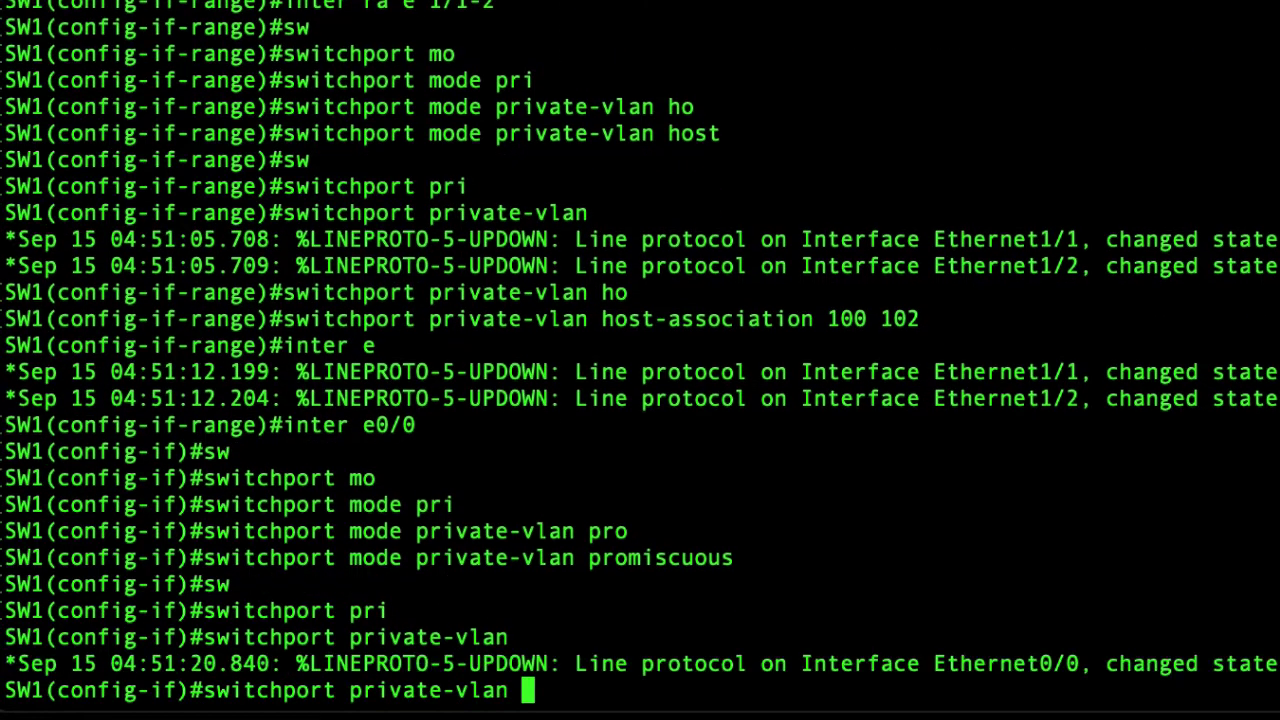
type("ma")
key("Tab")
type("100 ")
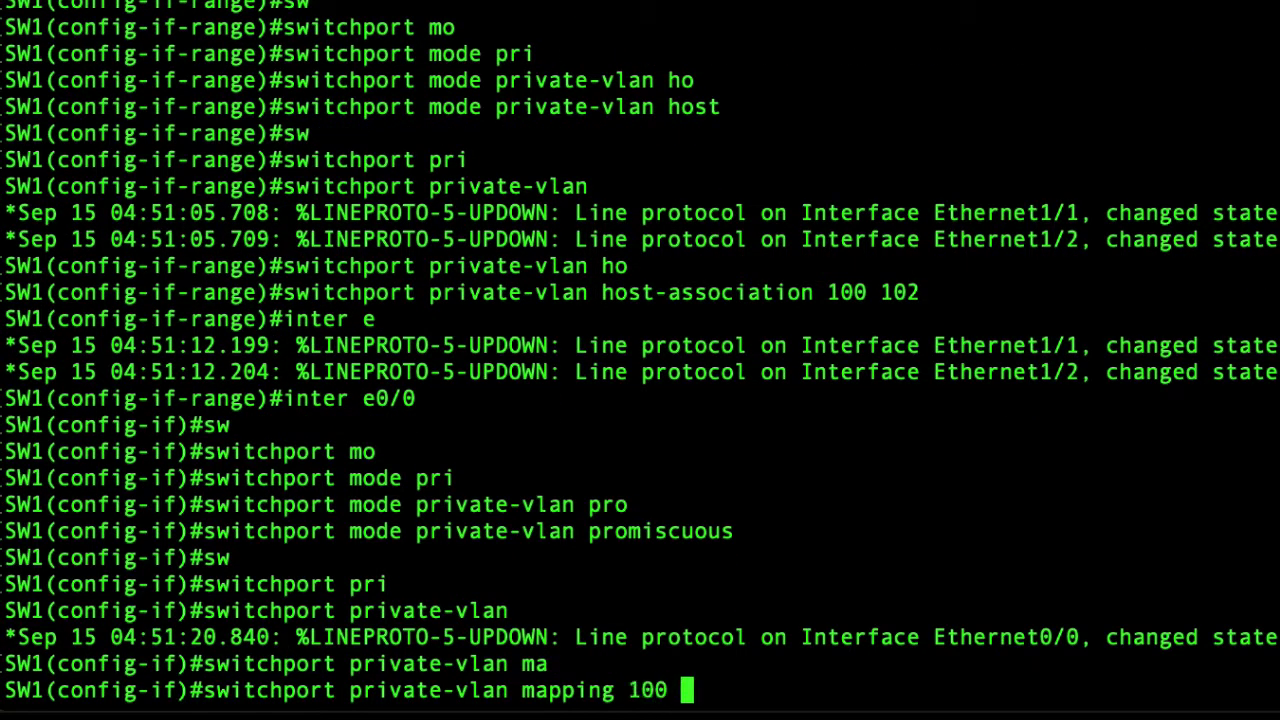
type("101,102")
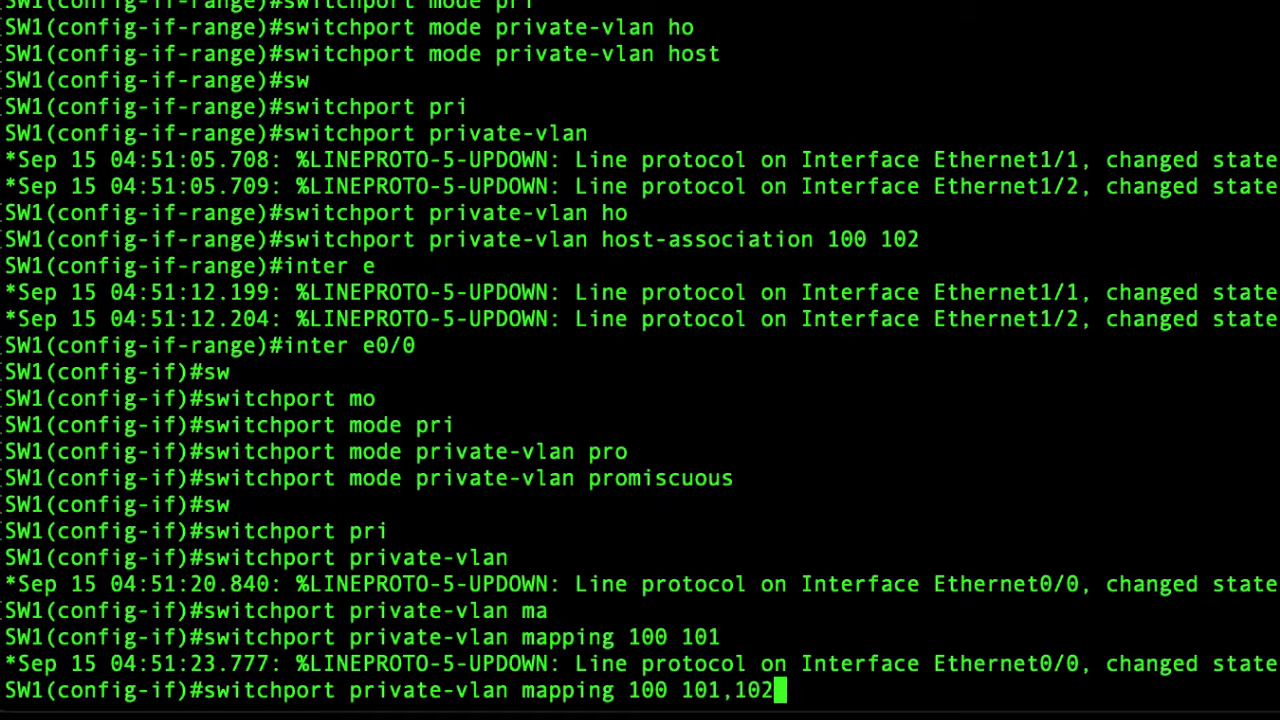
key("Return")
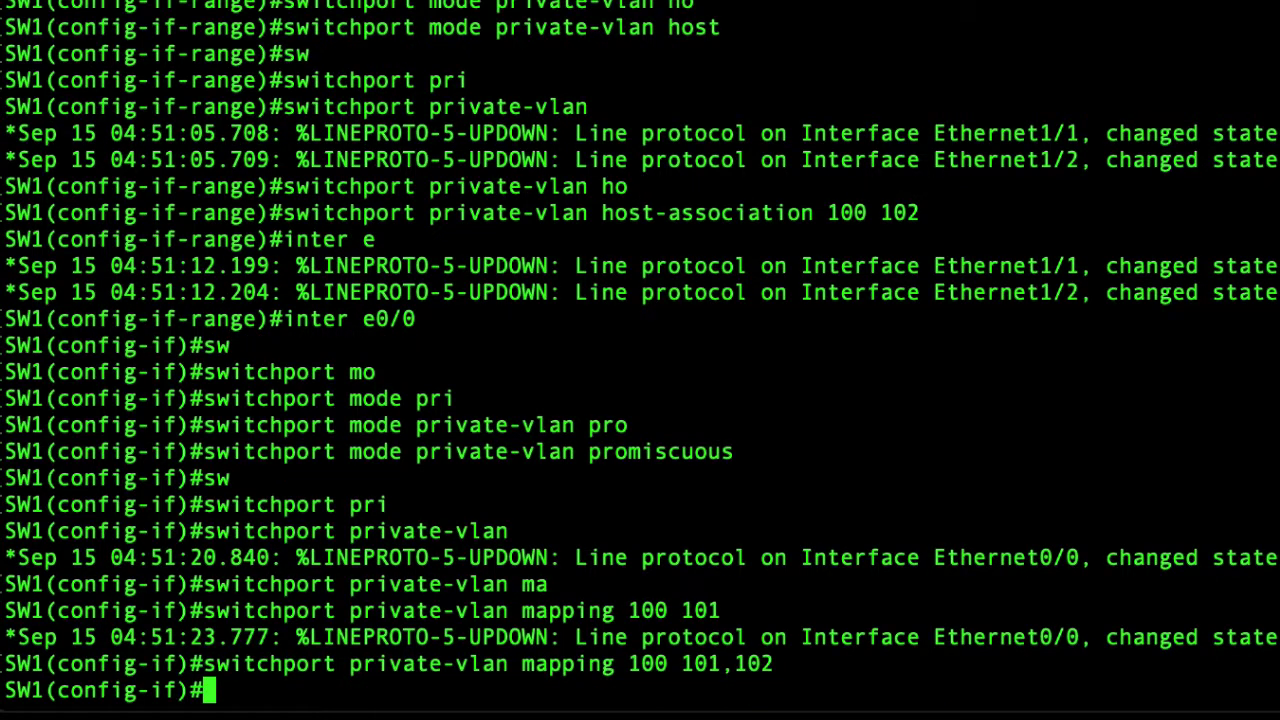
key("Return")
key("Return")
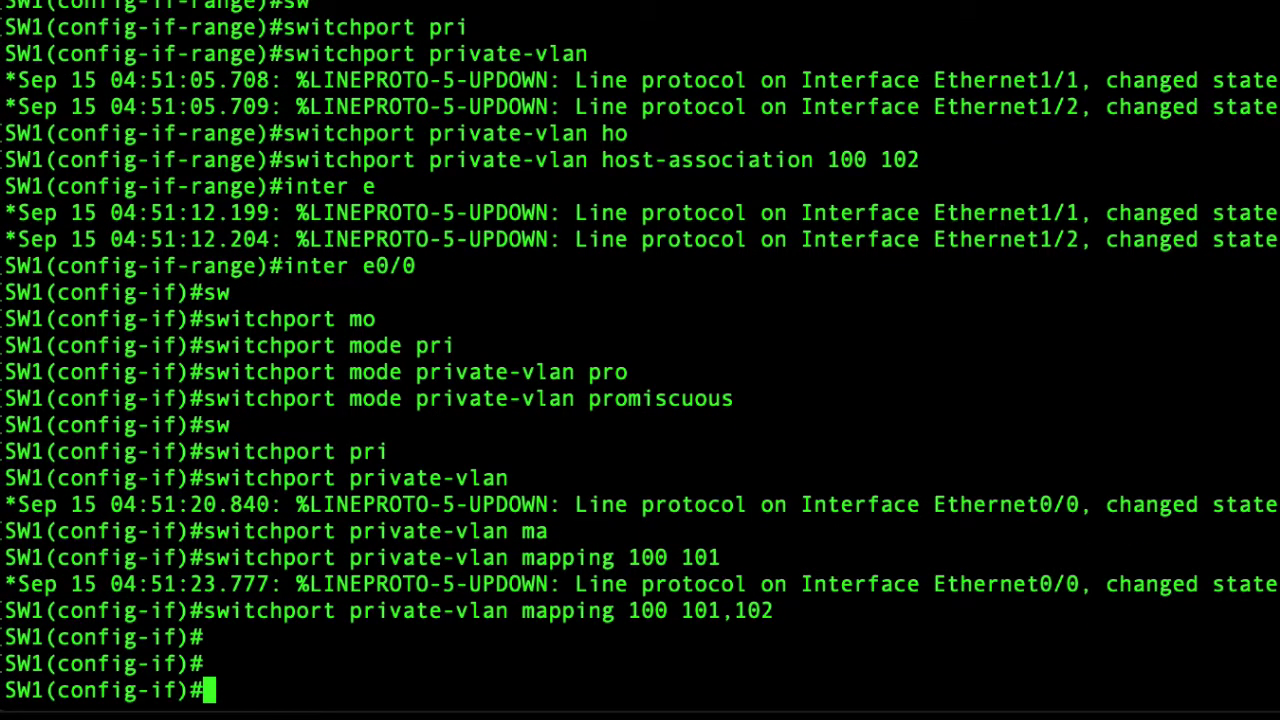
- Leave configuration mode and display SW1's private VLAN table with 'show vlan private-vlan'
key("ctrl+z")
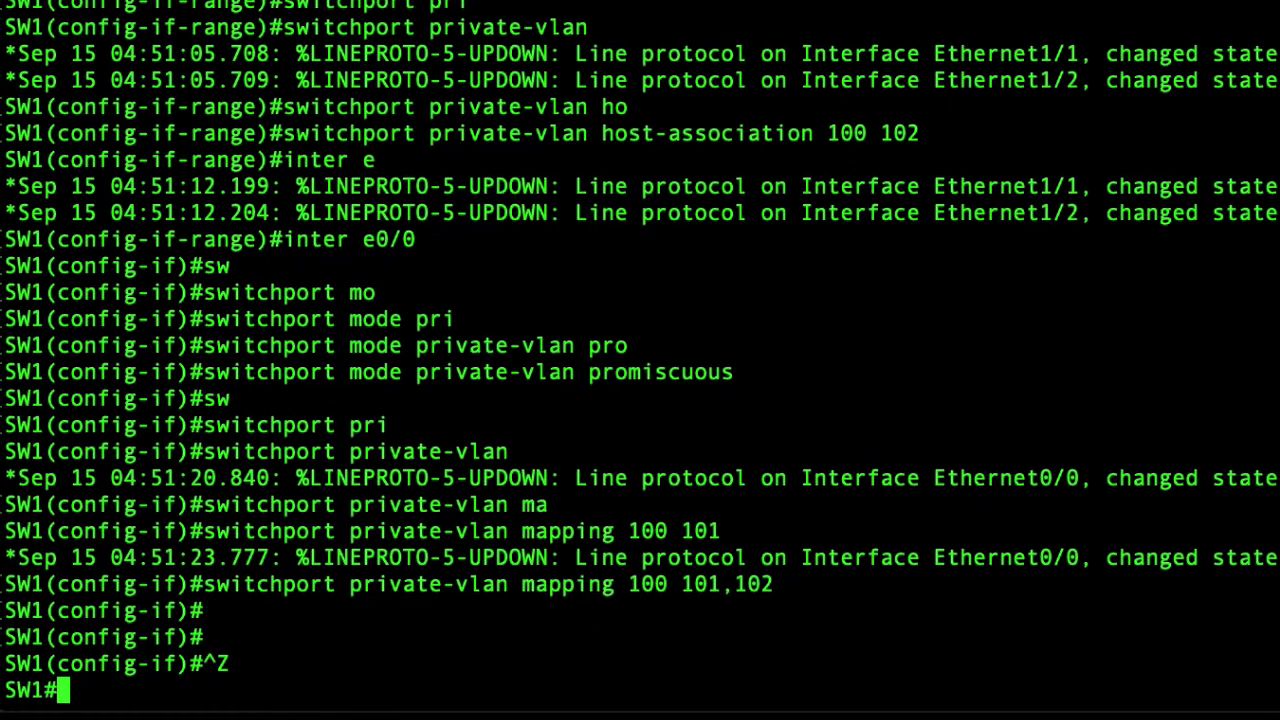
type("s")
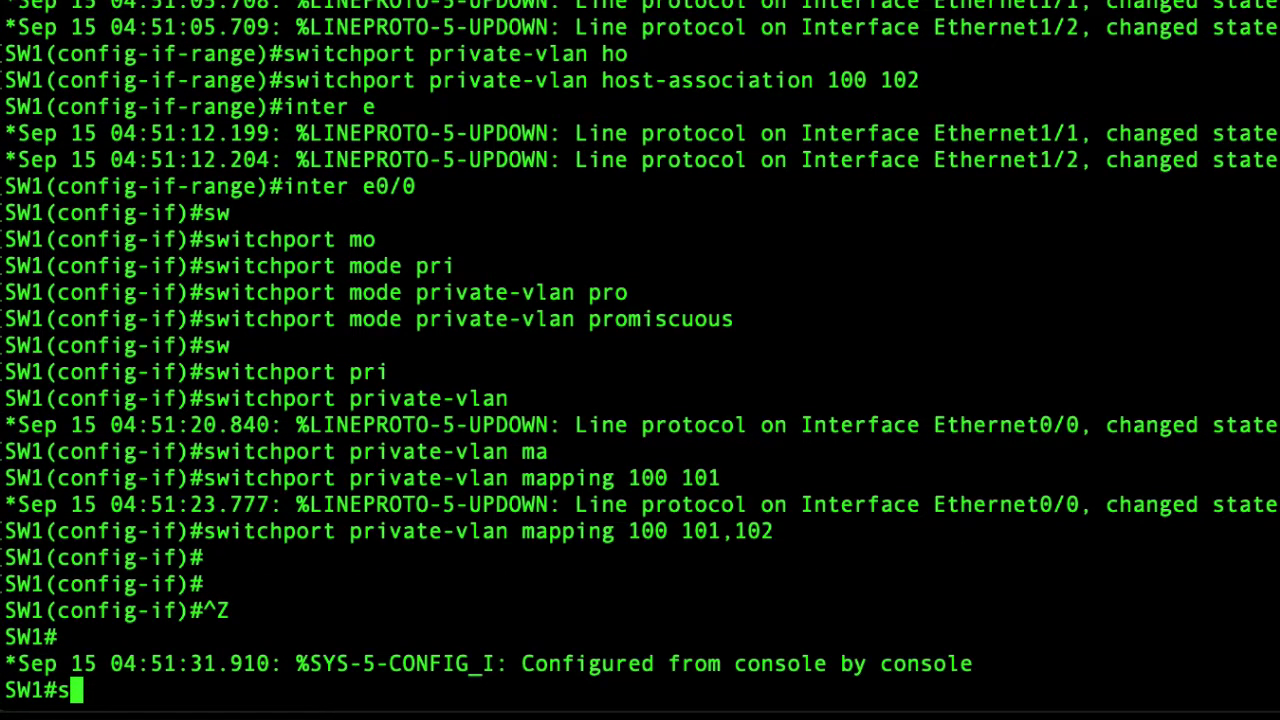
type("ho")
key("Tab")
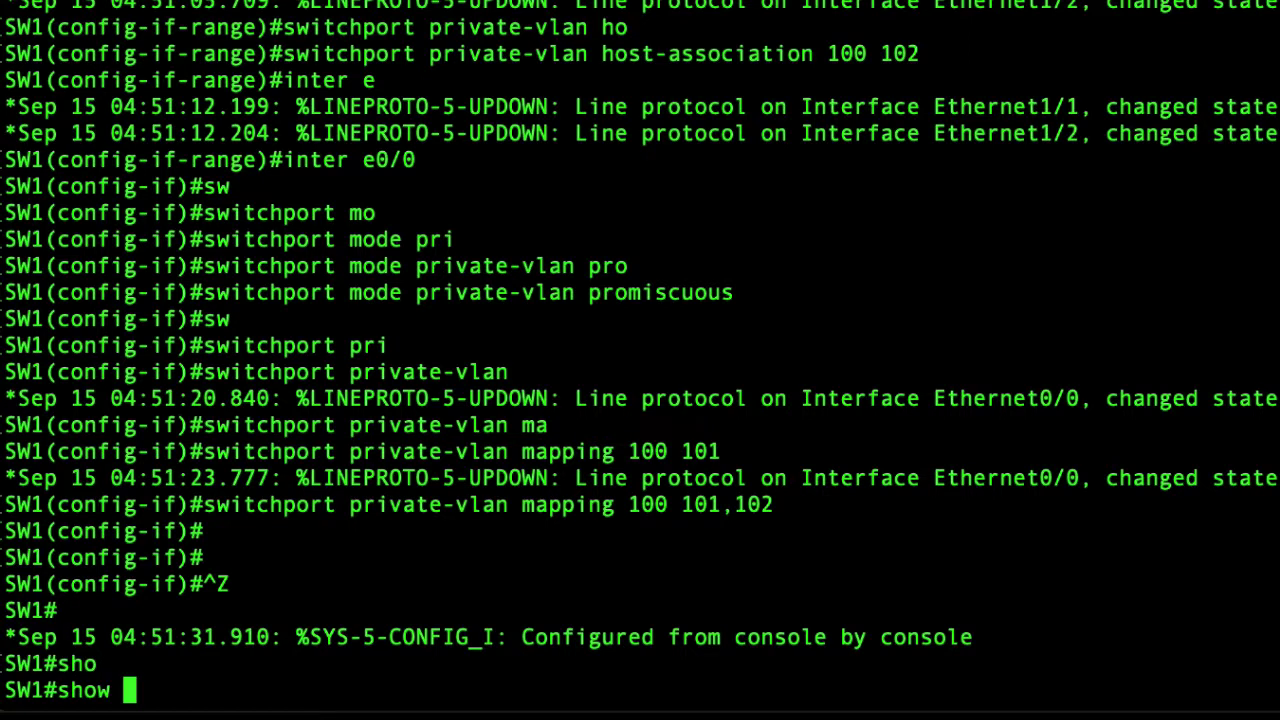
type("vl")
key("Tab")
type("?")
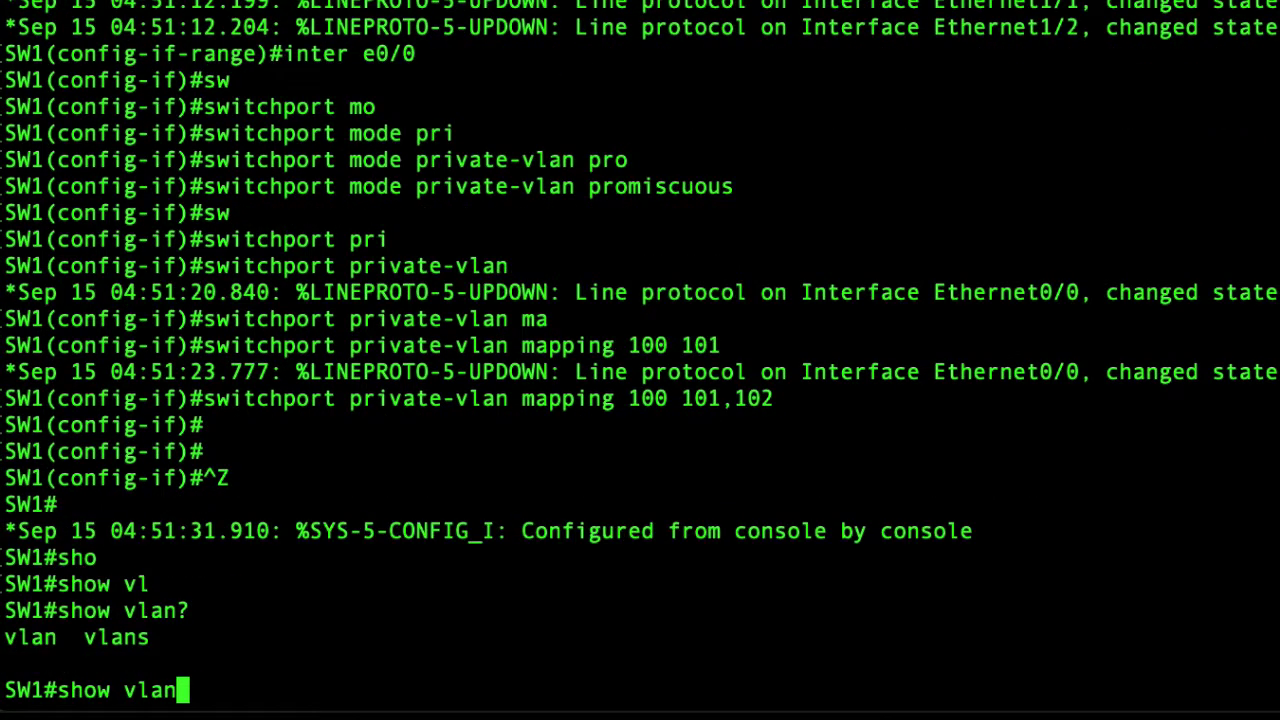
type("s")
key("Tab")
type("?")
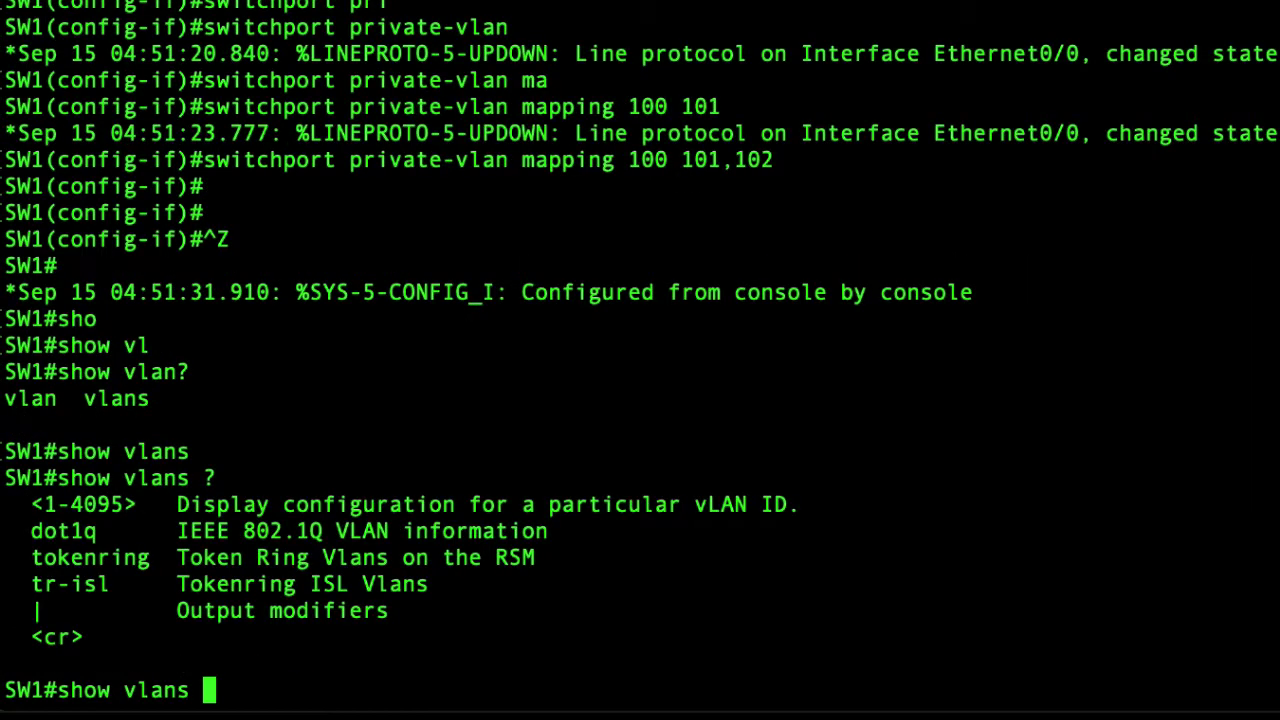
key("BackSpace")
key("BackSpace")
type("?")
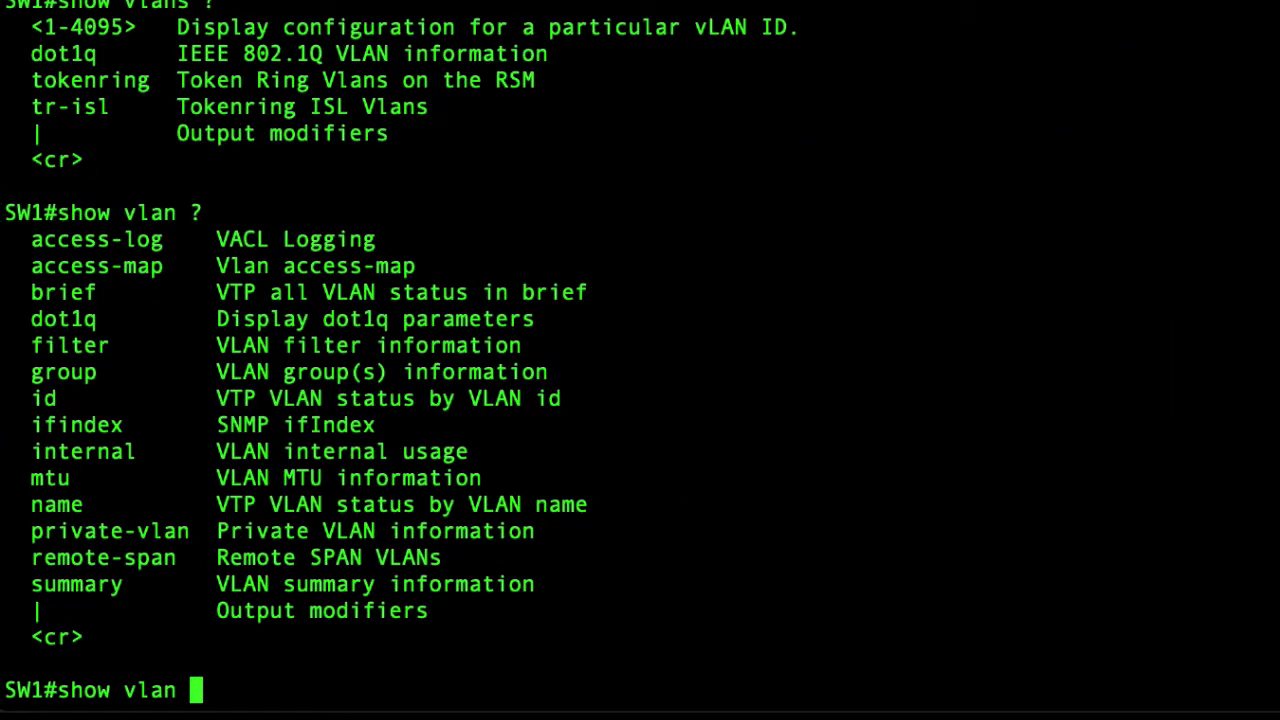
type("pro")
key("Tab")
key("BackSpace")
type("i")
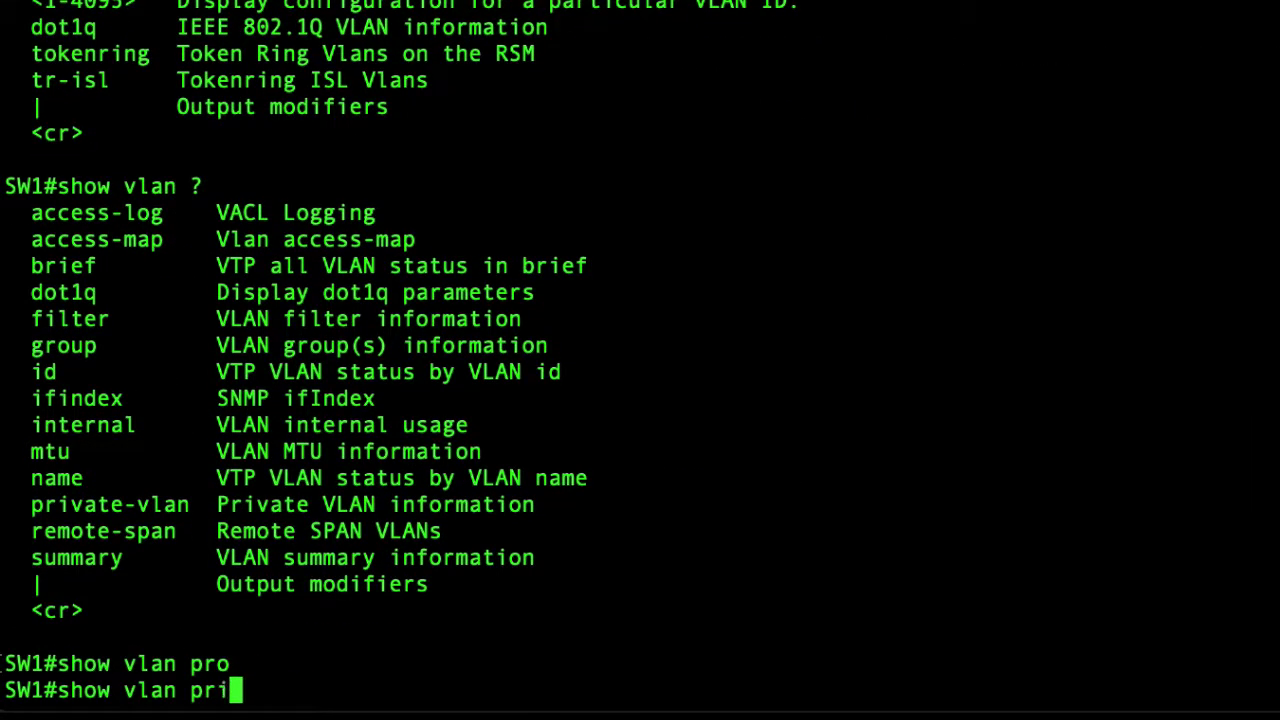
key("Tab")
key("Return")
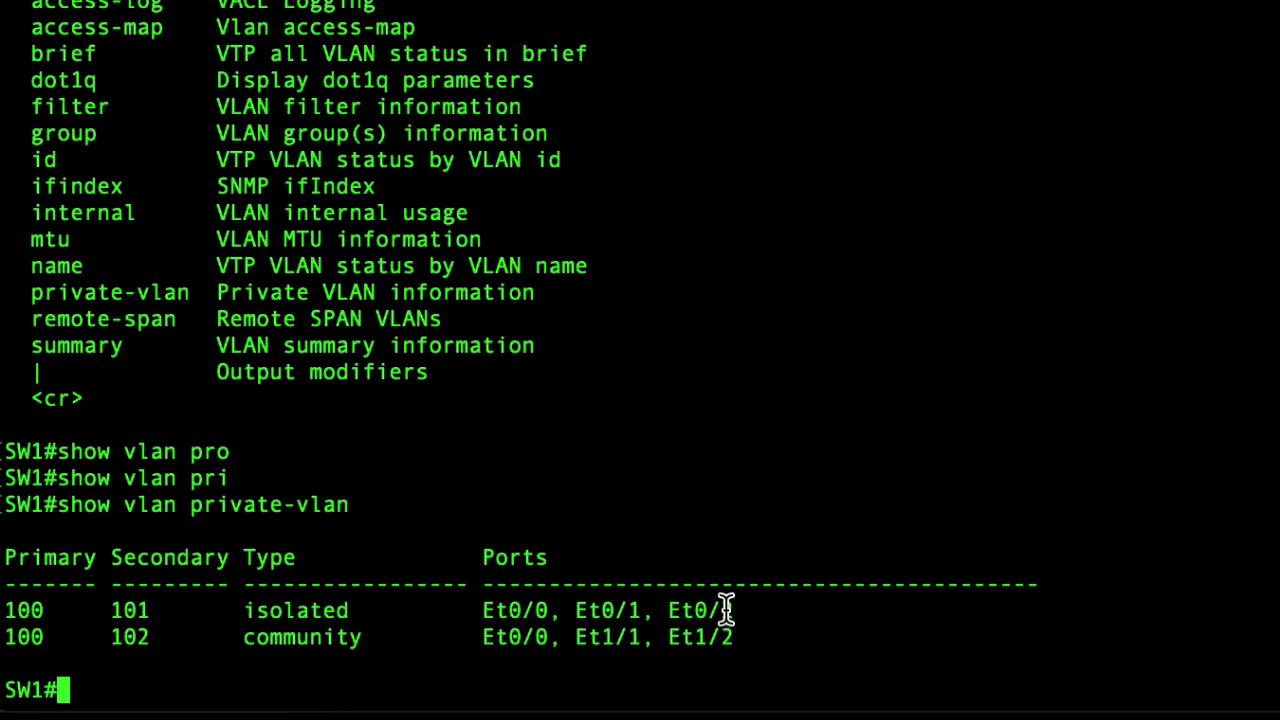
- Highlight the private VLAN rows, then run 'show vlan private-vlan type' to list VLAN types
left_click_drag(746, 626, 3, 606)
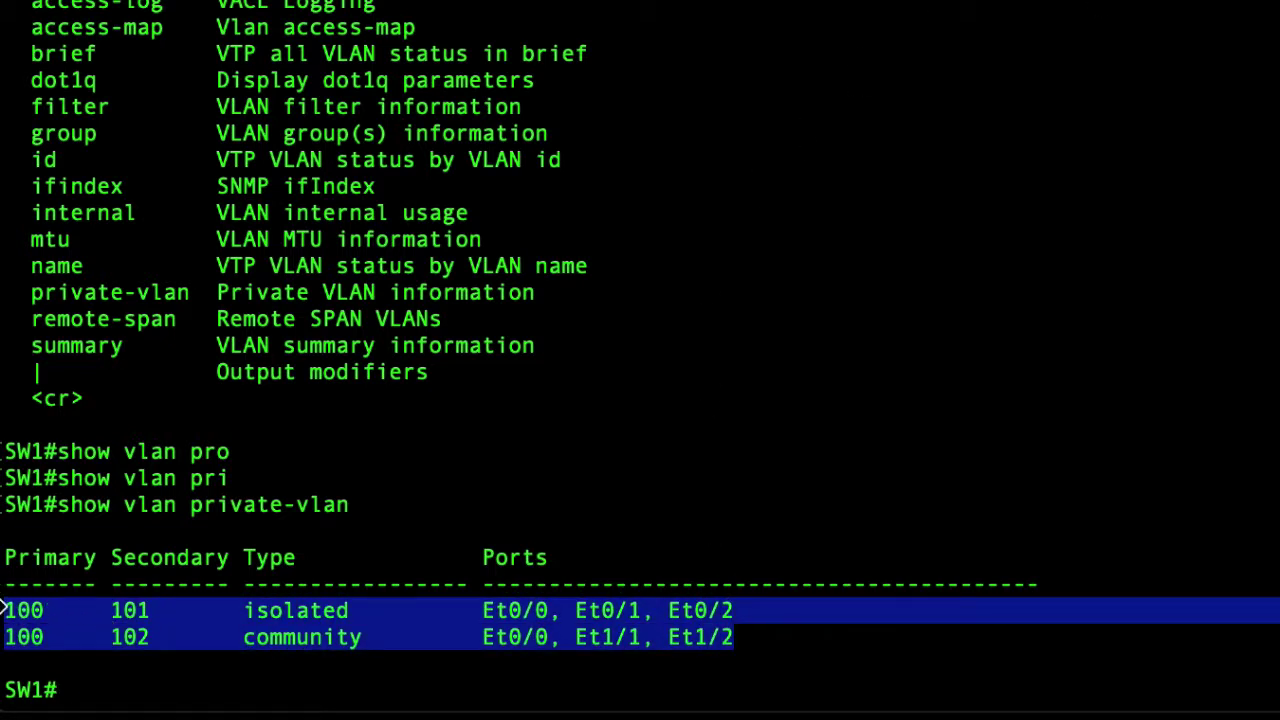
left_click(649, 550)
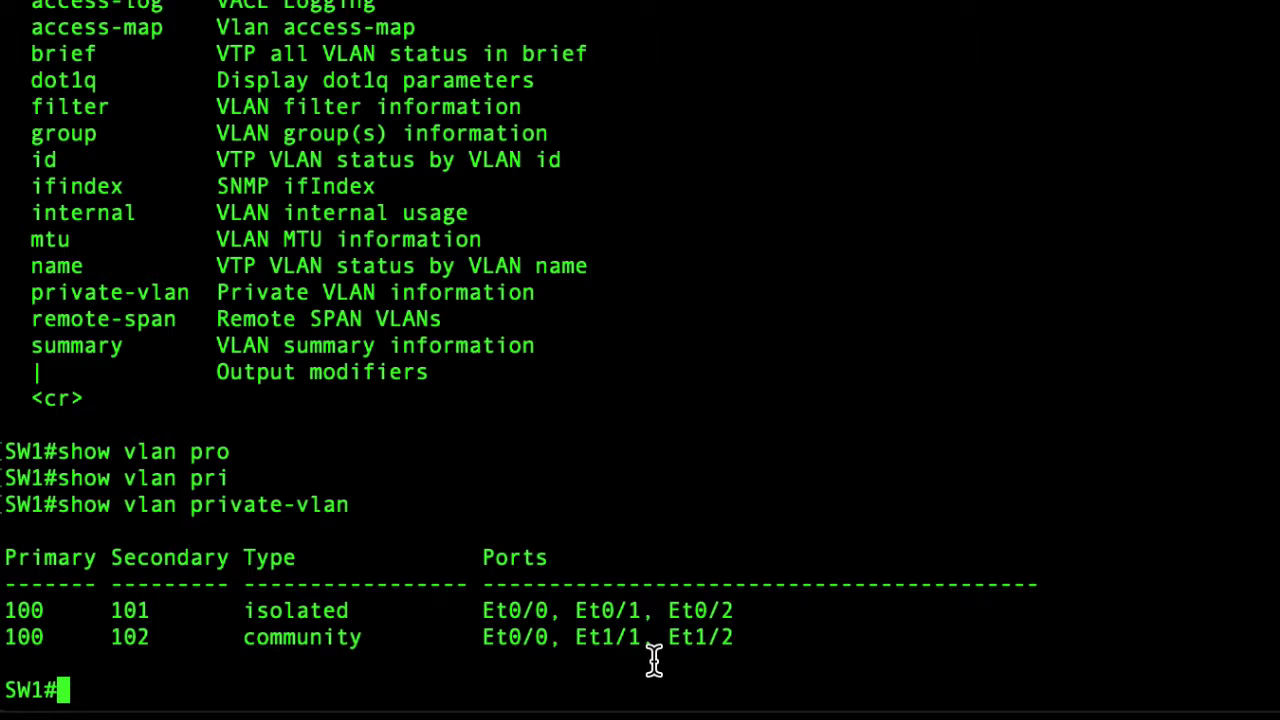
key("Up")
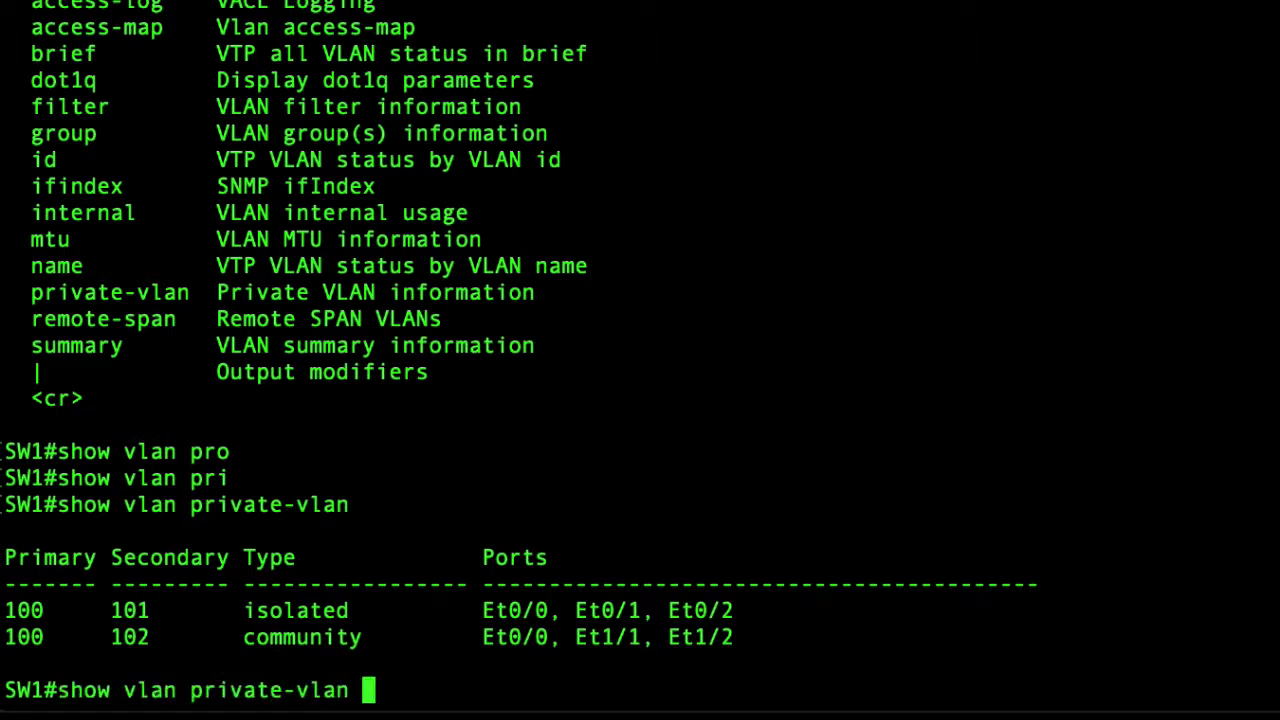
type("ty")
key("Tab")
key("Return")
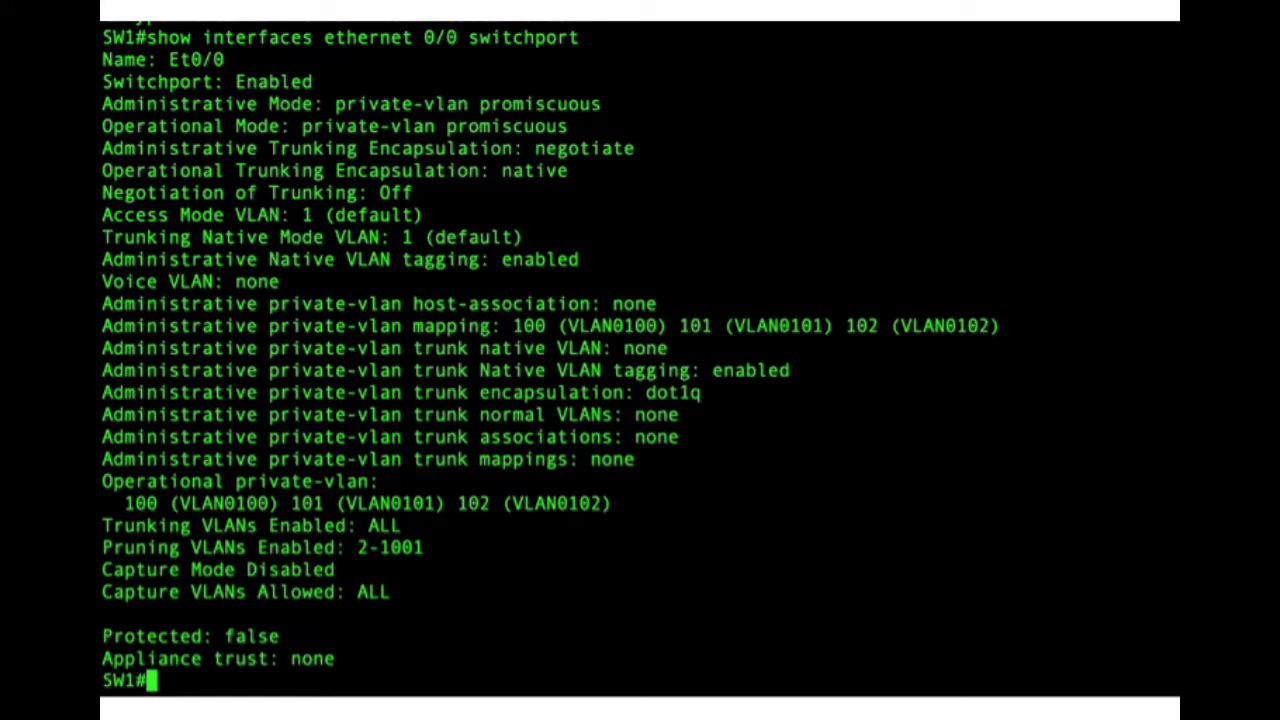
- Draw red lines under the trunk native VLAN rows and Et0/1's host-association to VLANs 100 and 101
mouse_move(1038, 362)
left_mouse_down()
mouse_move(899, 374)
mouse_move(100, 348)
left_mouse_up()
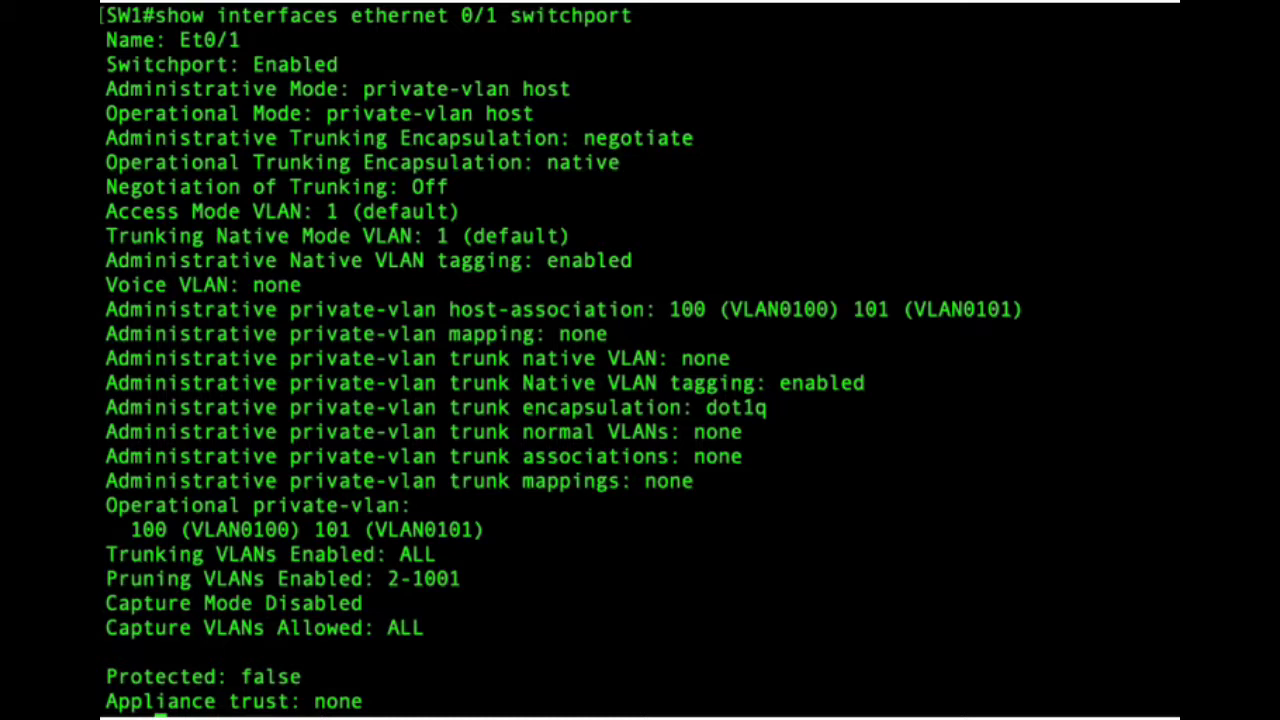
left_click_drag(1040, 344, 100, 334)
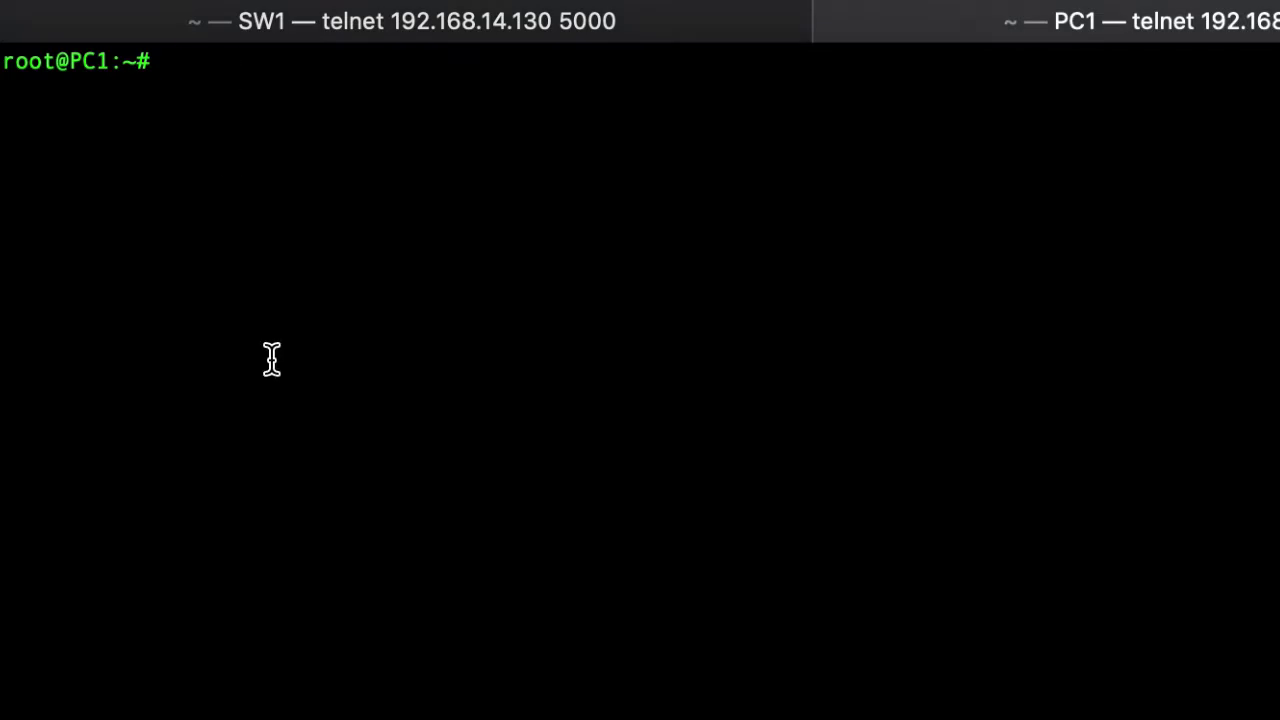
- From PC1, ping 192.168.1.2 and 192.168.1.3, stopping each unanswered ping
type("ping ")
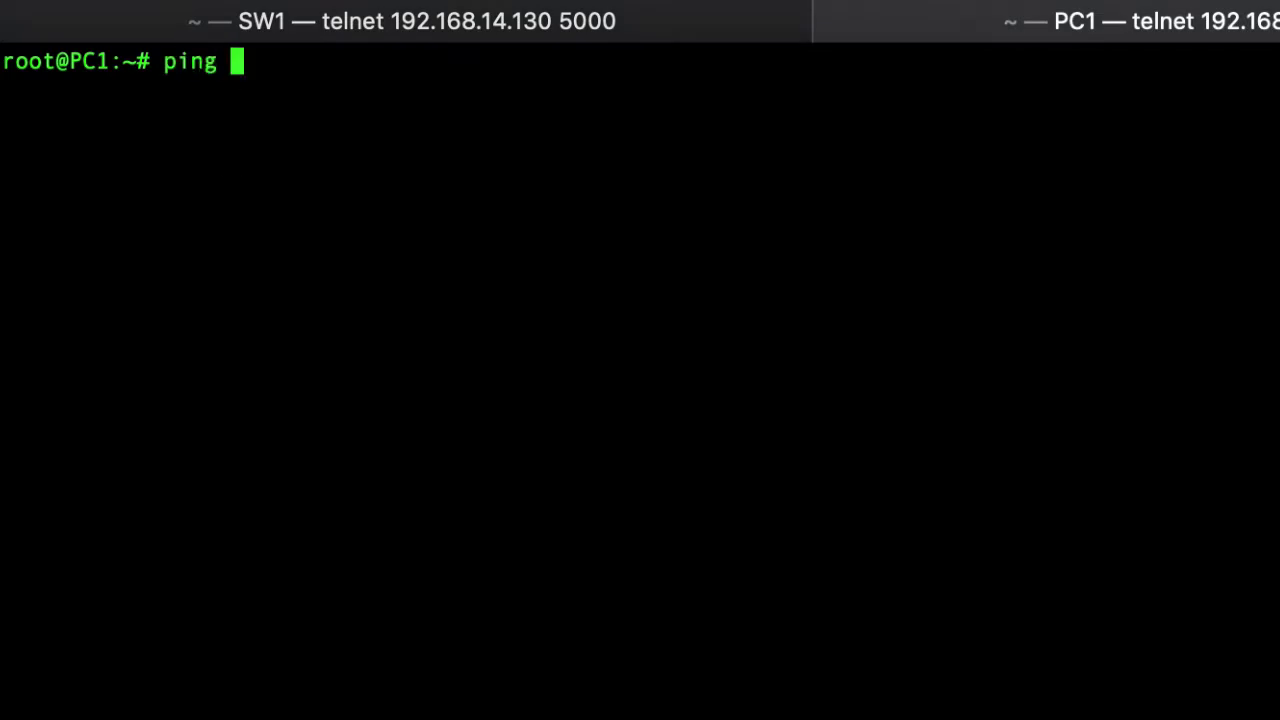
type("192.16")
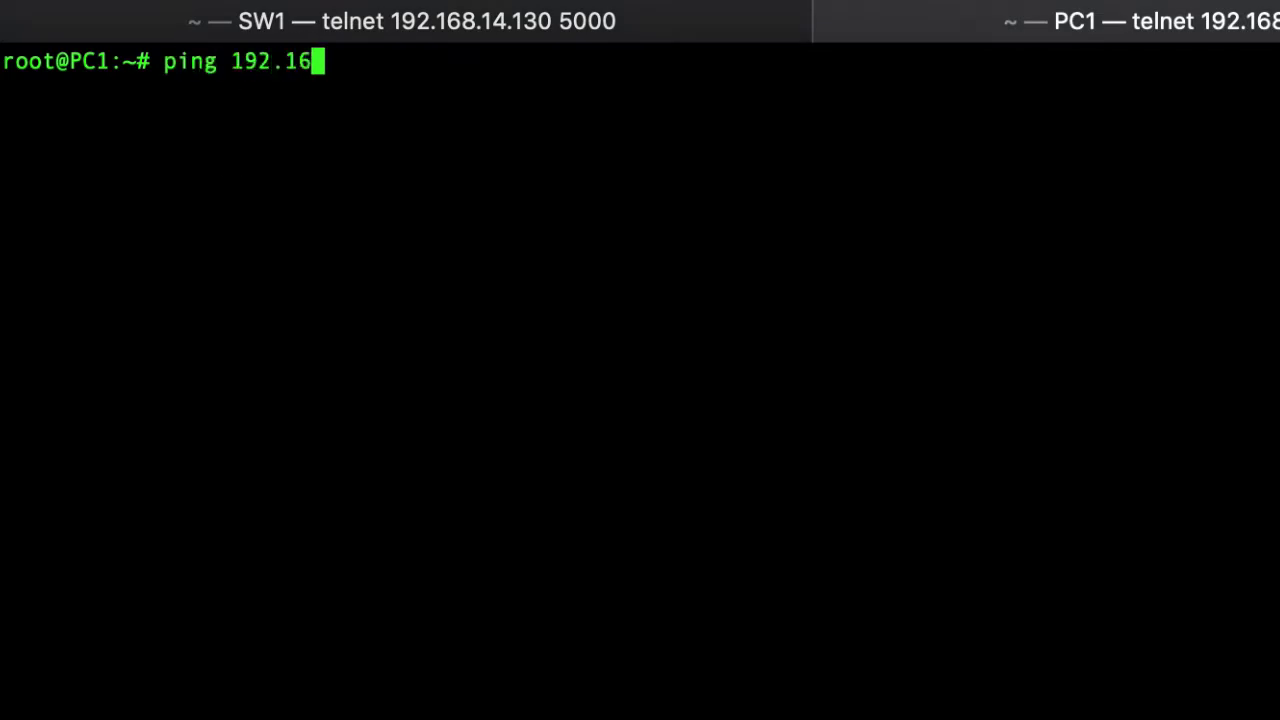
type("8.1.2")
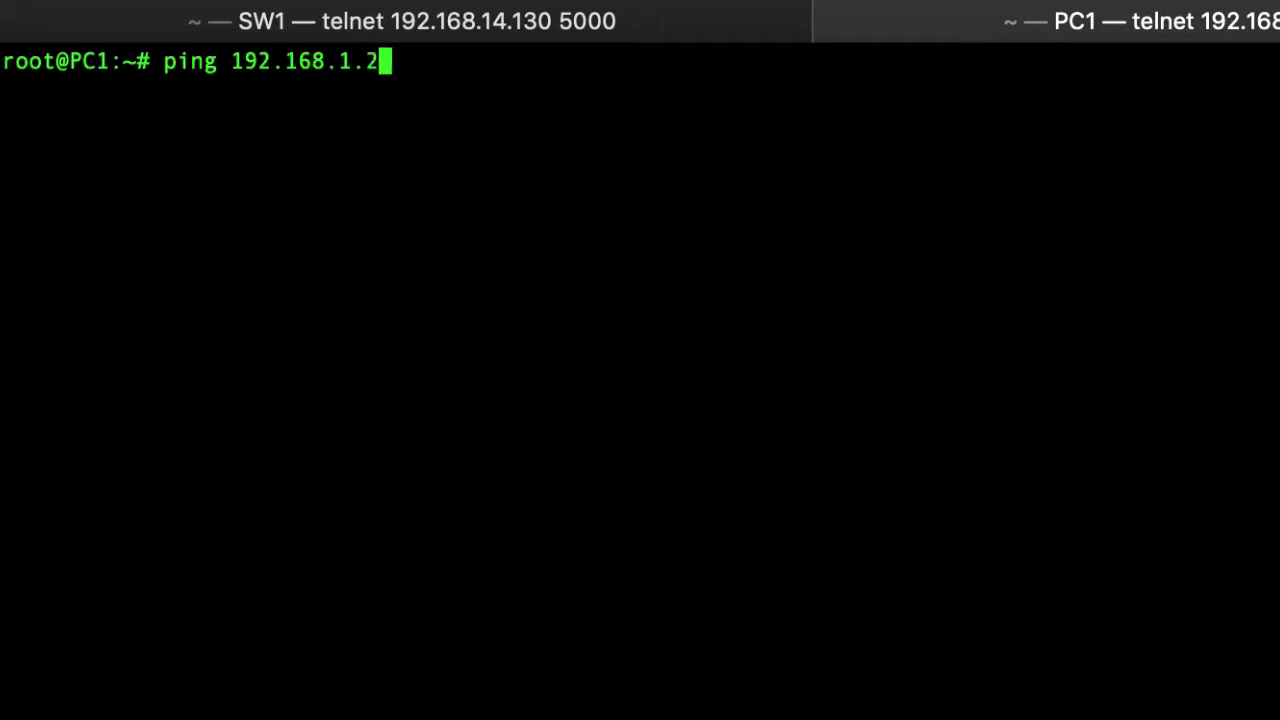
key("Return")
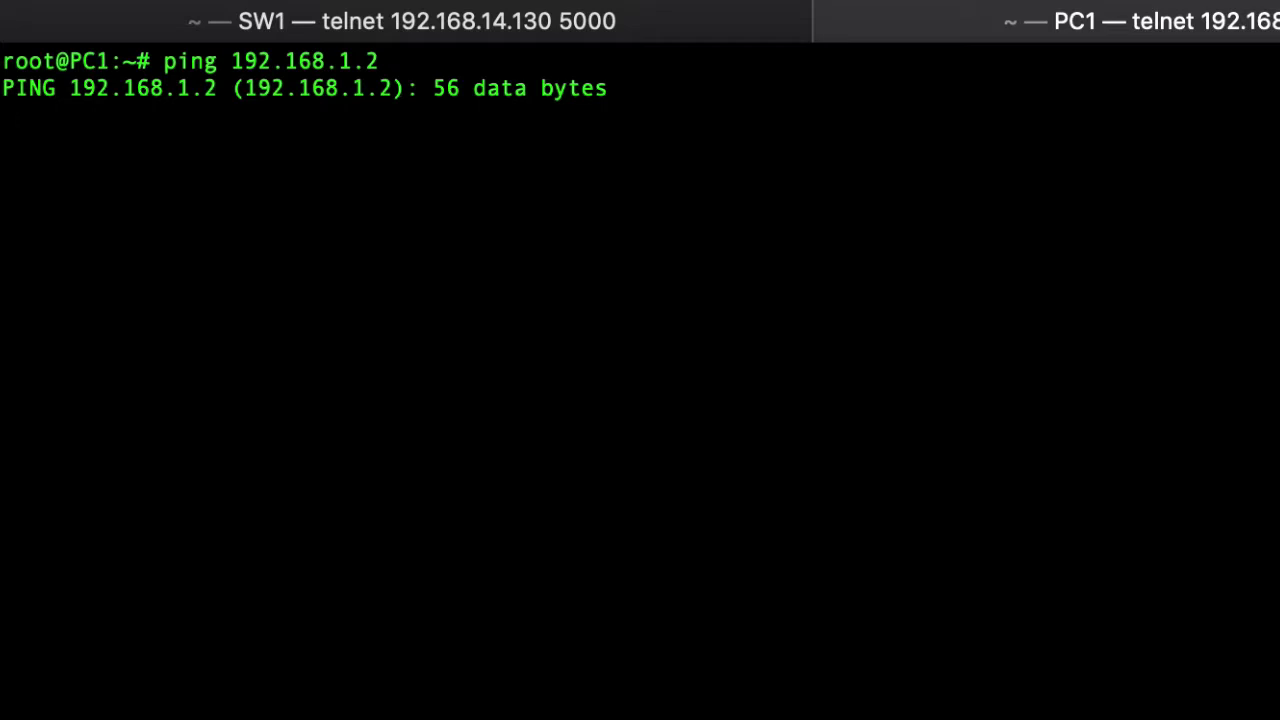
key("ctrl+c")
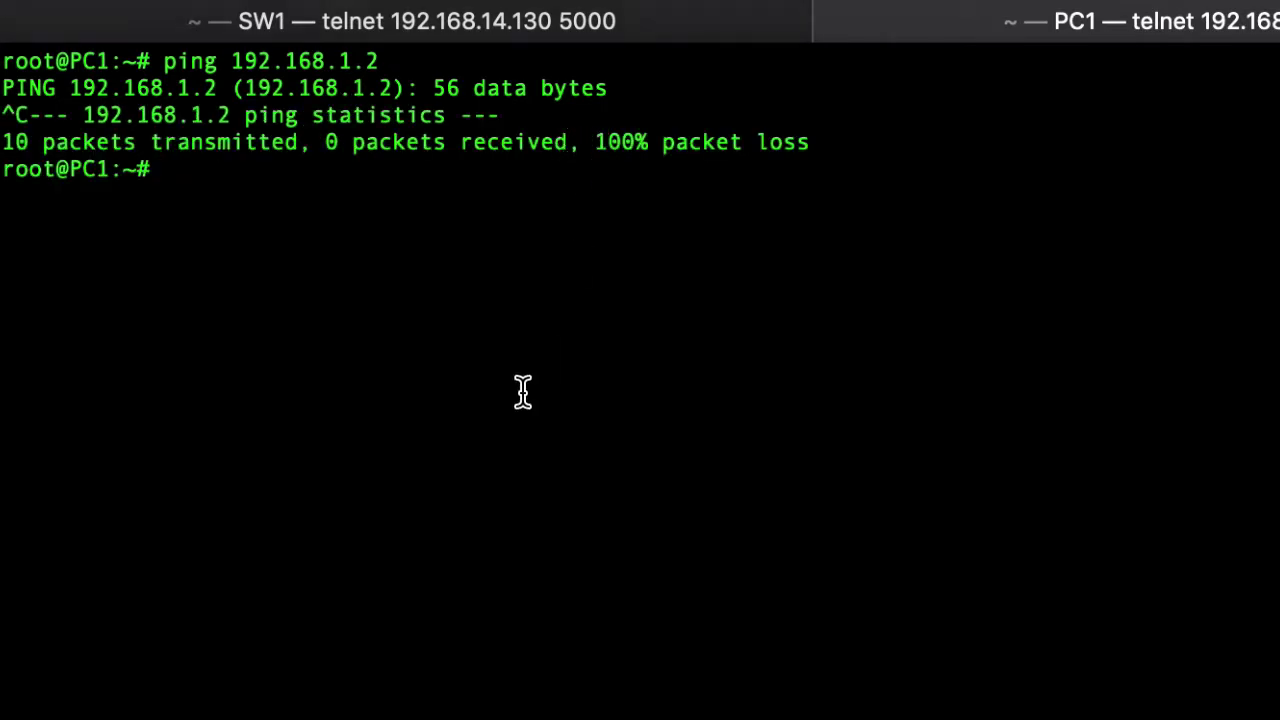
key("Up")
key("BackSpace")
type("3")
key("Return")
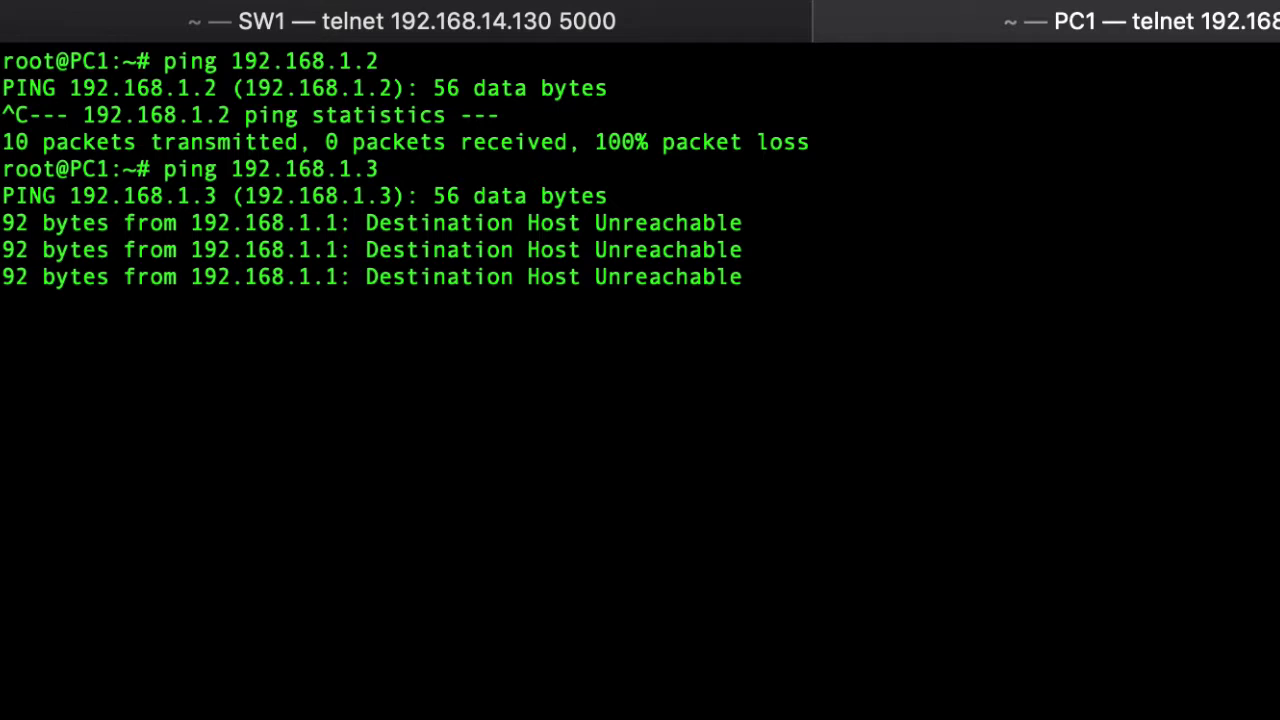
key("ctrl+c")
- Ping the router at 192.168.1.254 from PC1 and stop it to show the statistics
key("Up")
key("BackSpace")
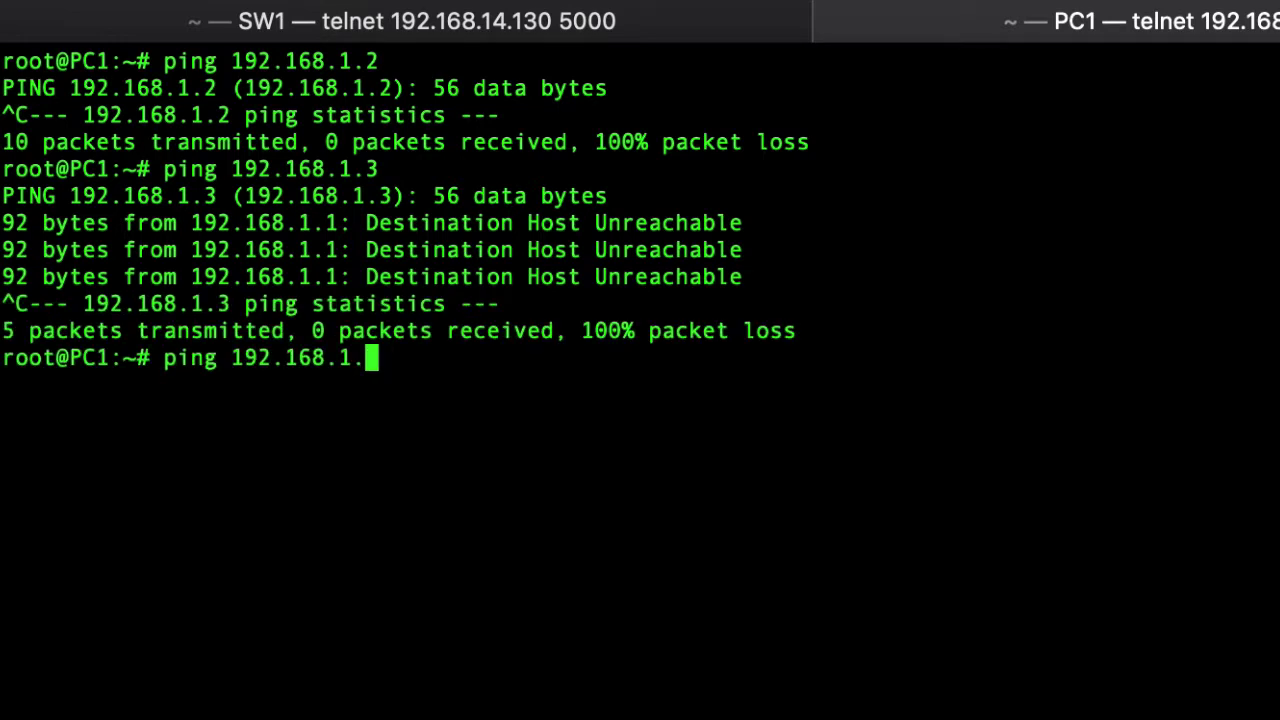
type("254")
key("Return")
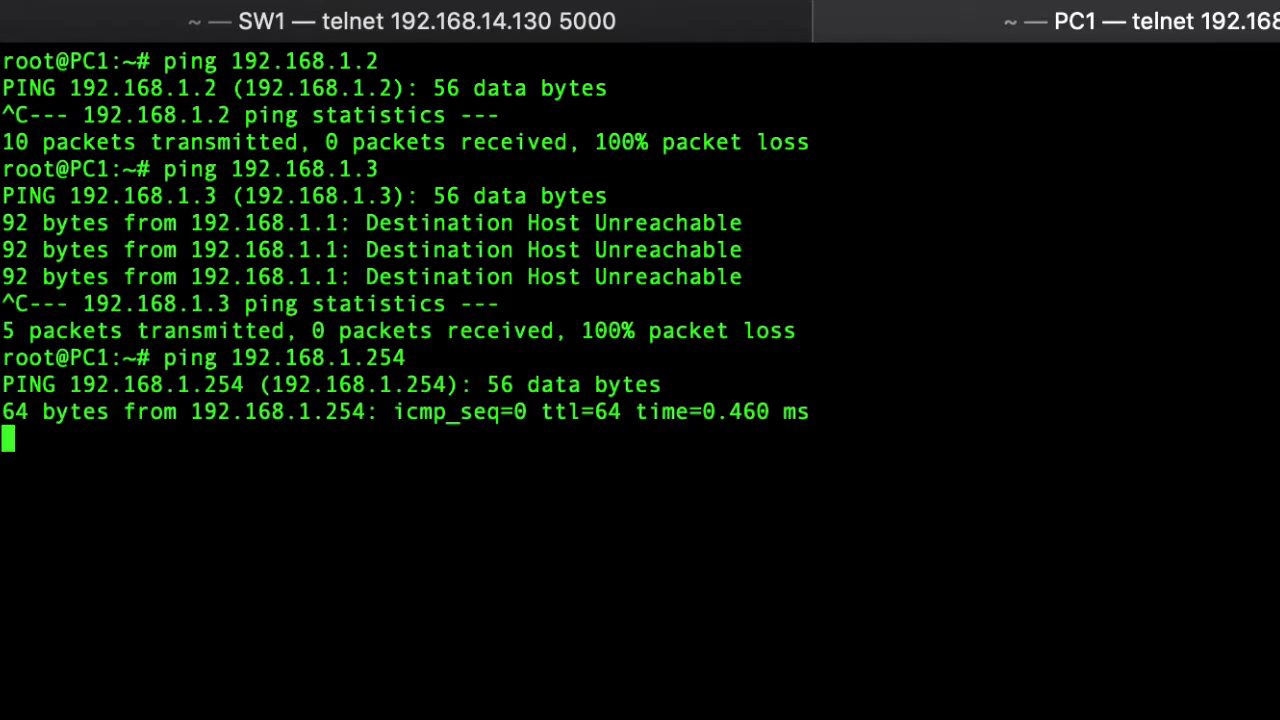
key("ctrl+c")
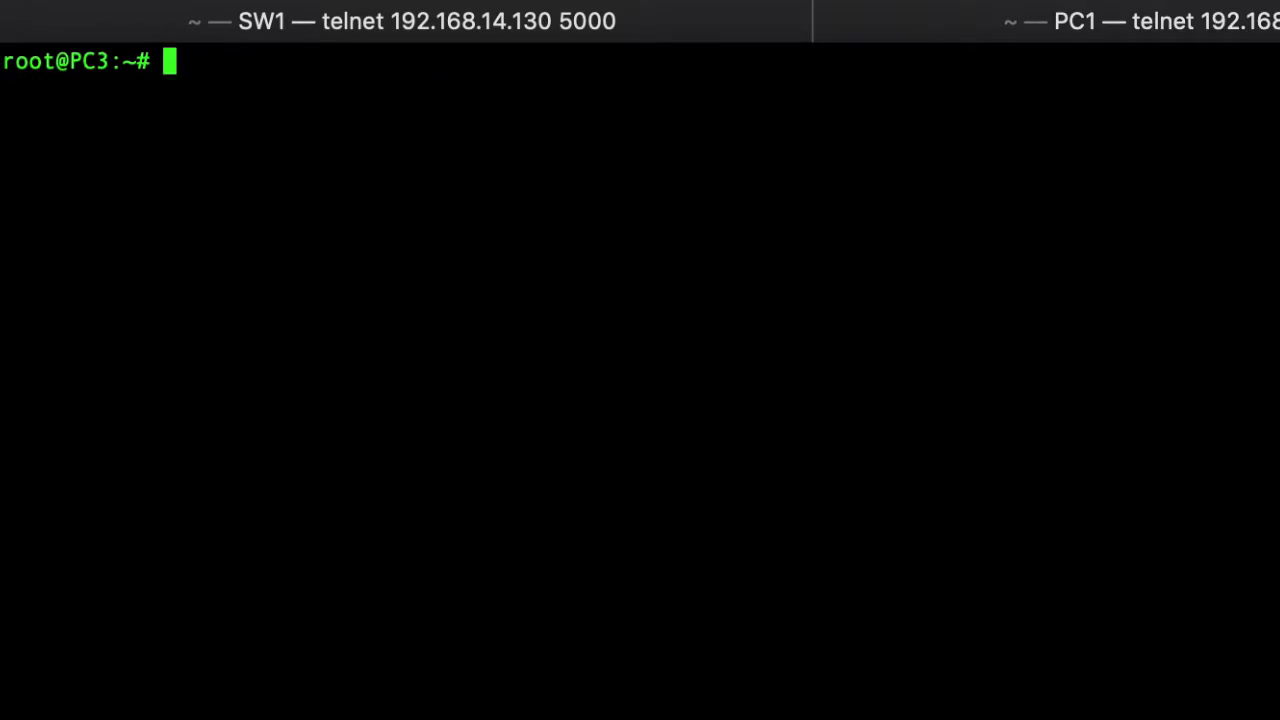
- From PC3, ping the peer 192.168.1.4 and the router 192.168.1.254, stopping each
type("ping 192.")
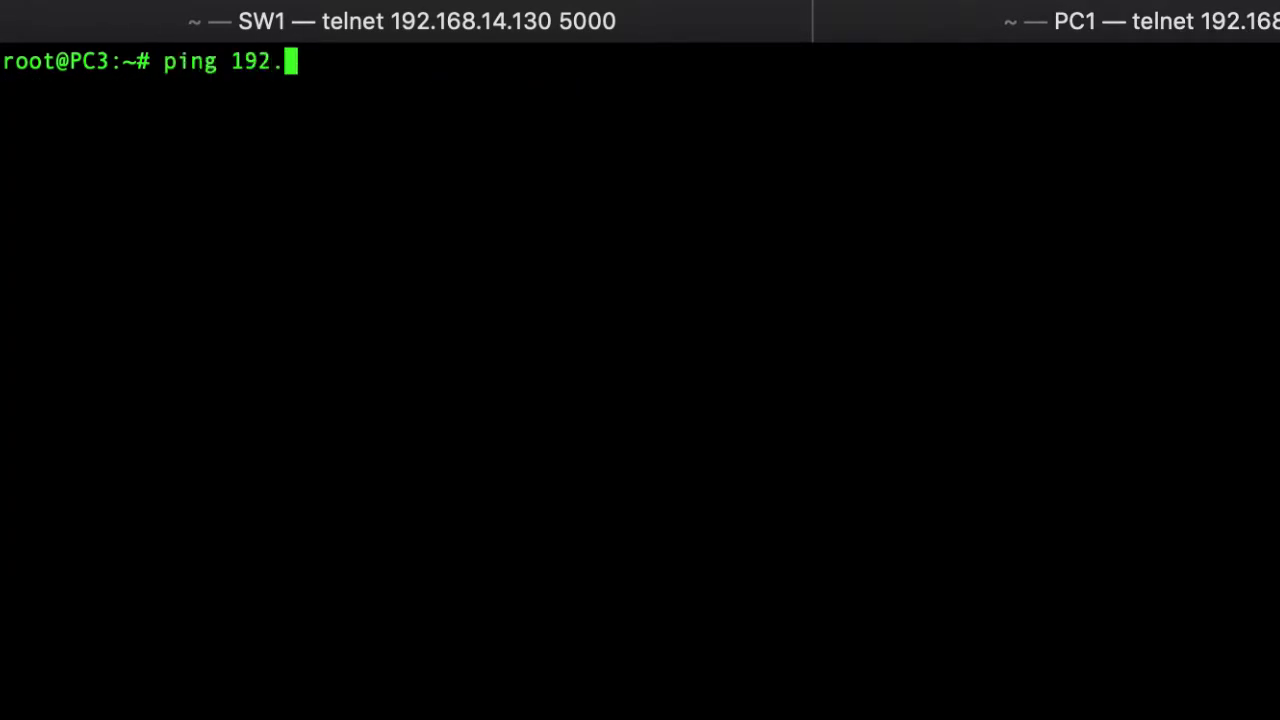
type("168")
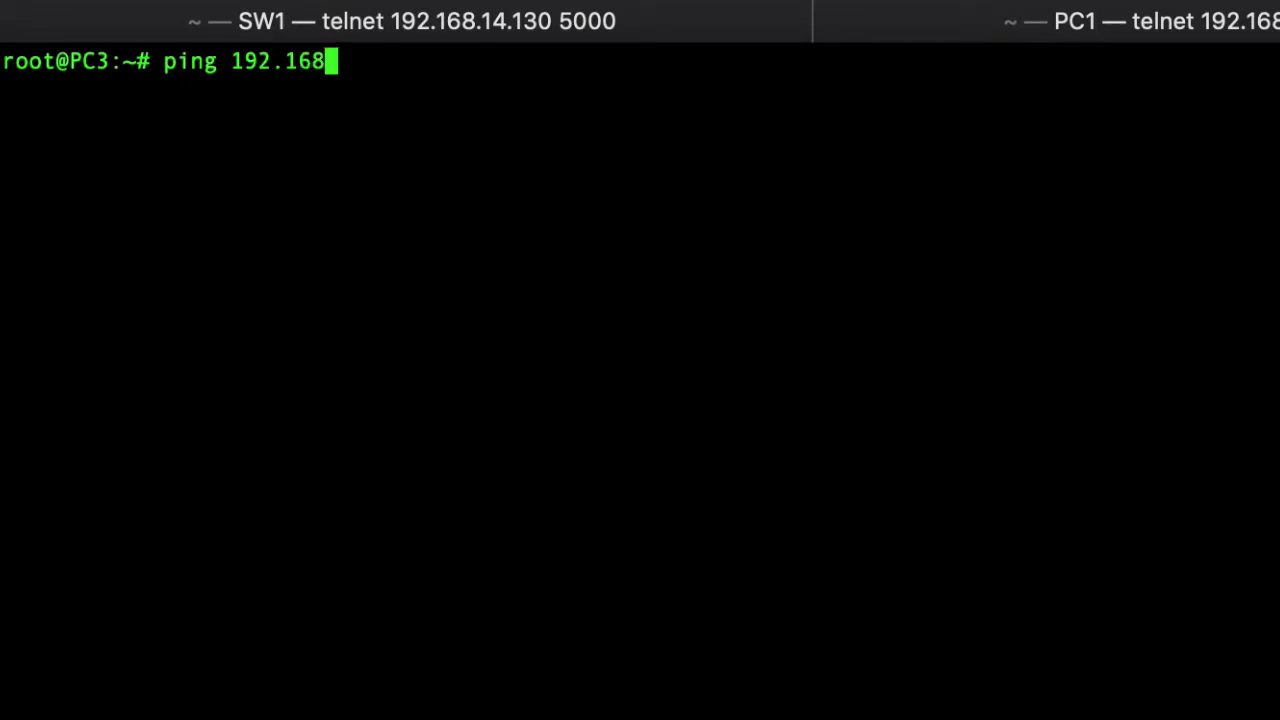
type(".1.4")
key("Return")
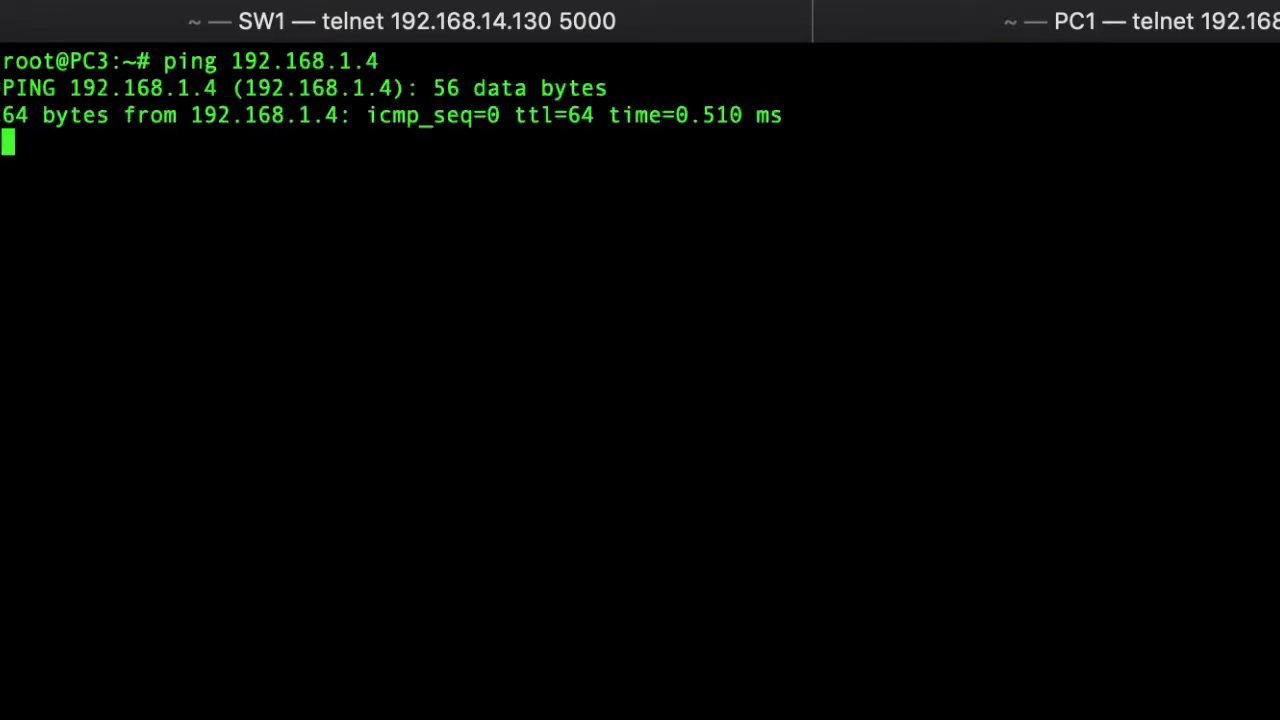
key("ctrl+c")
key("Up")
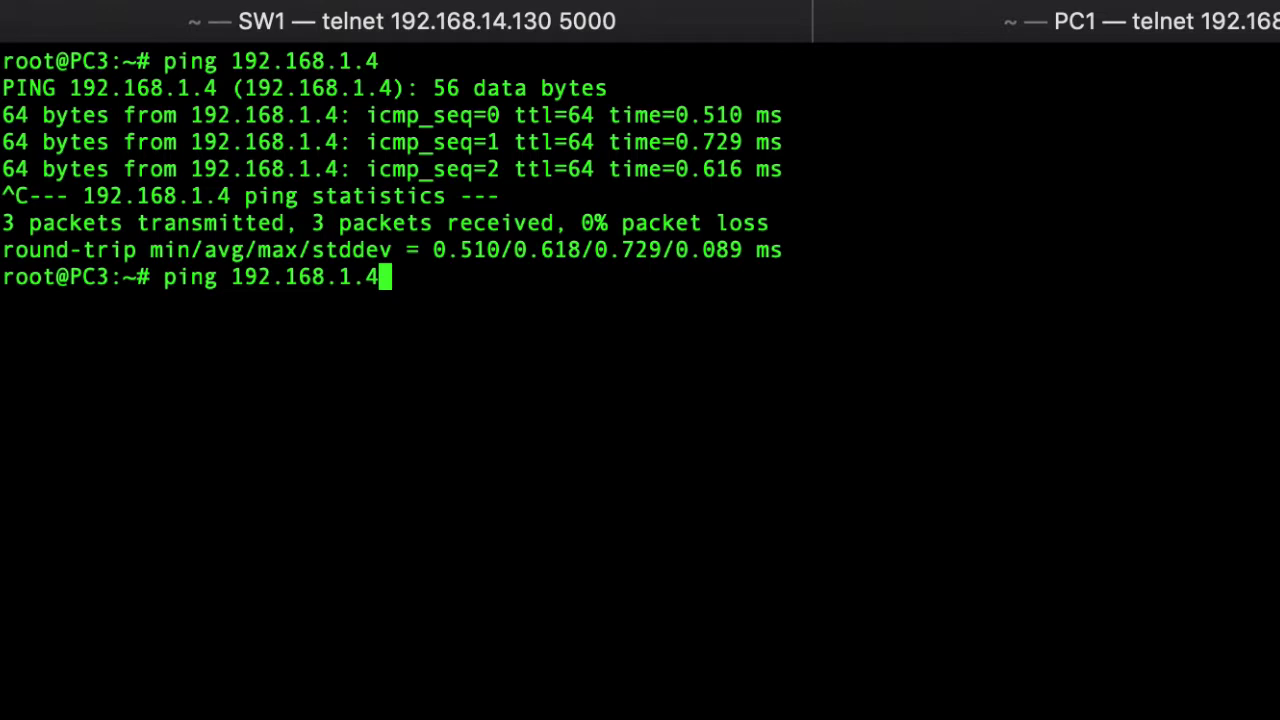
key("BackSpace")
type("254")
key("Return")
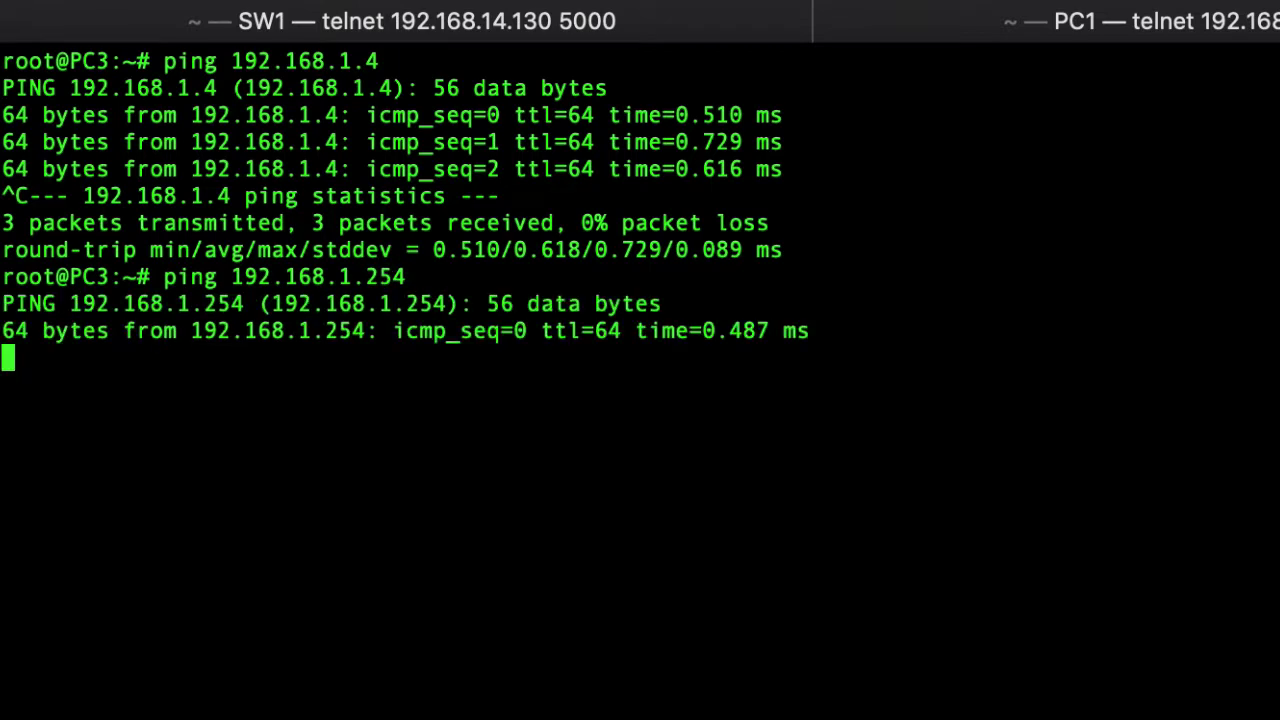
key("ctrl+c")
- Ping 192.168.1.1 and 192.168.1.2 from PC3, stopping each failing ping
key("Up")
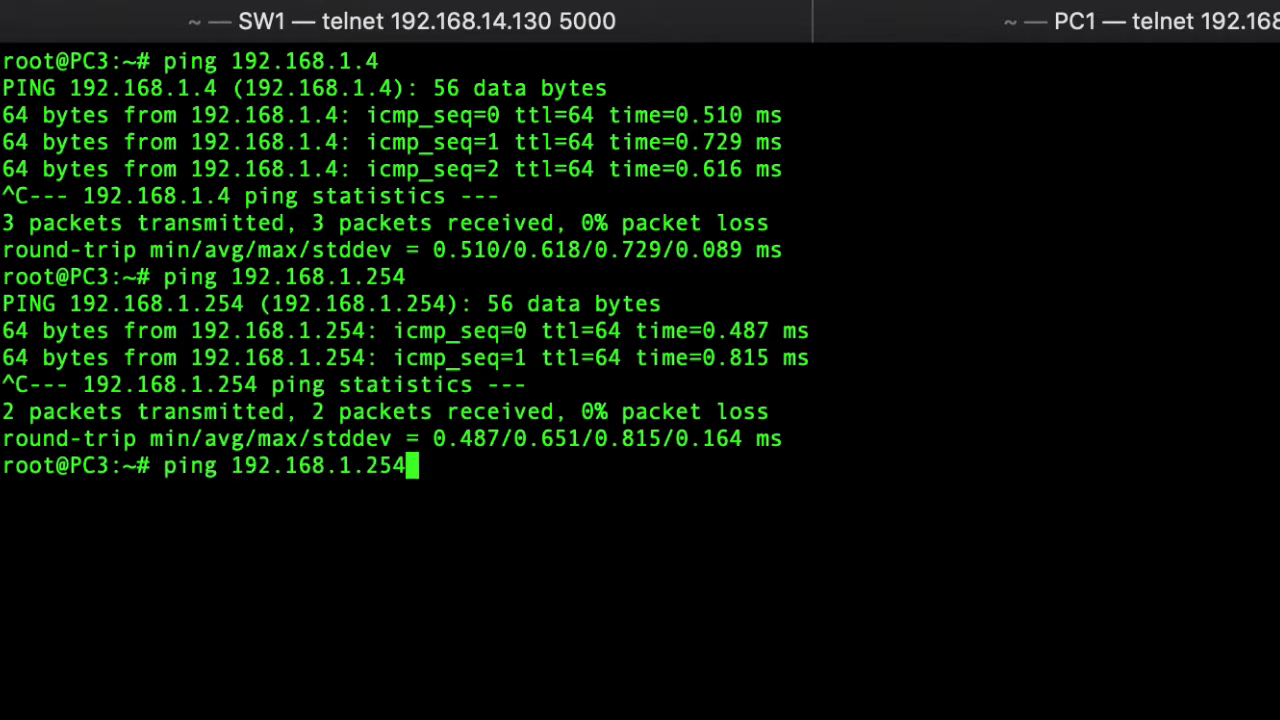
key("BackSpace")
key("BackSpace")
key("BackSpace")
type("1")
key("Return")
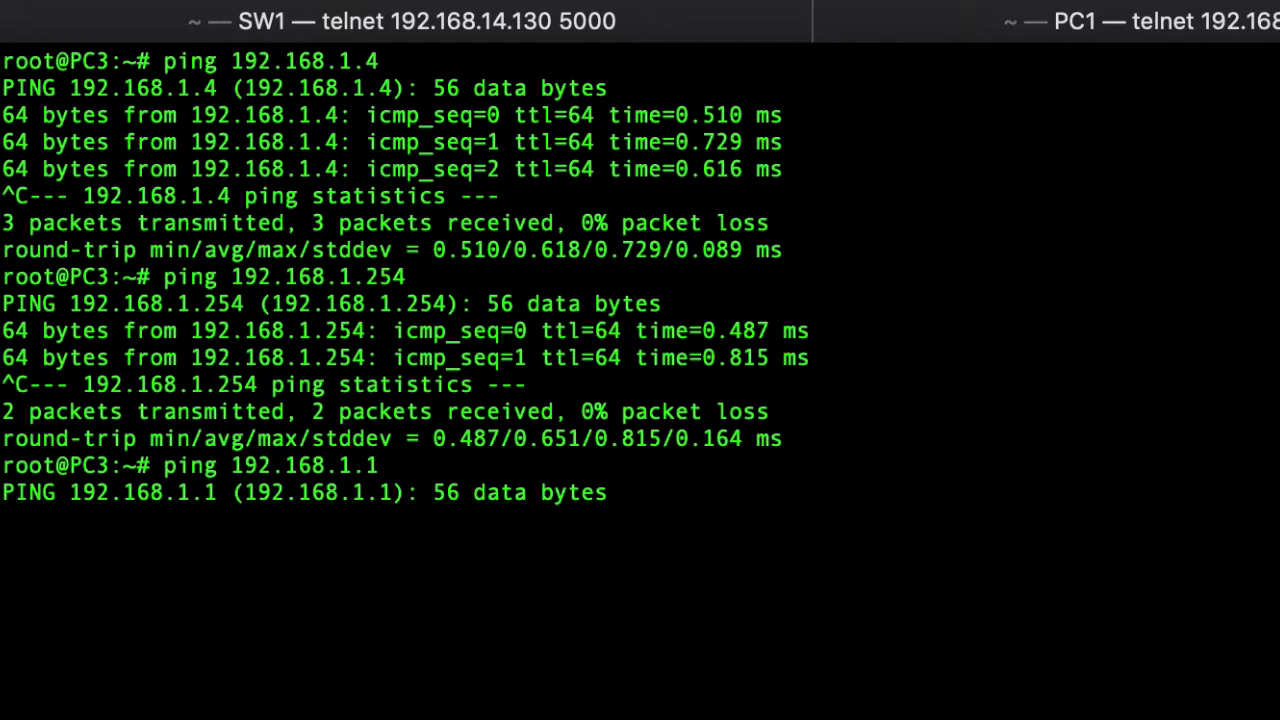
key("ctrl+c")
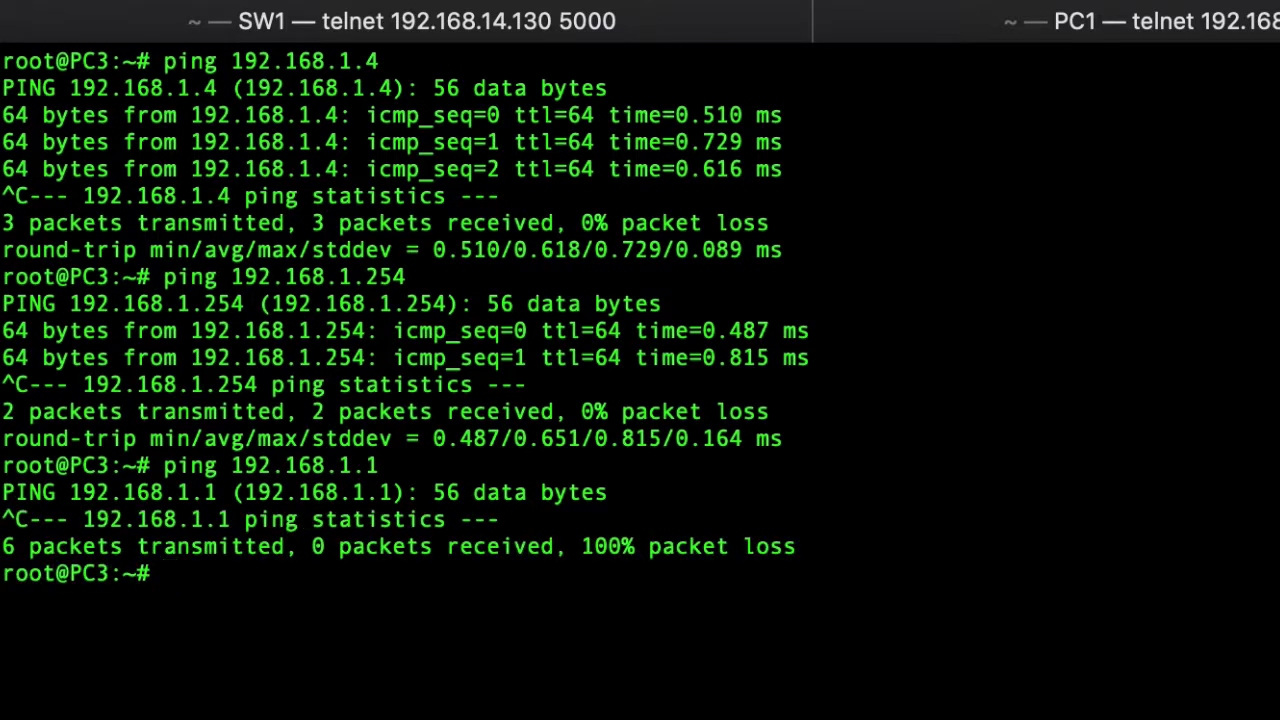
key("Up")
key("BackSpace")
type("2.168.1.")
key("Return")
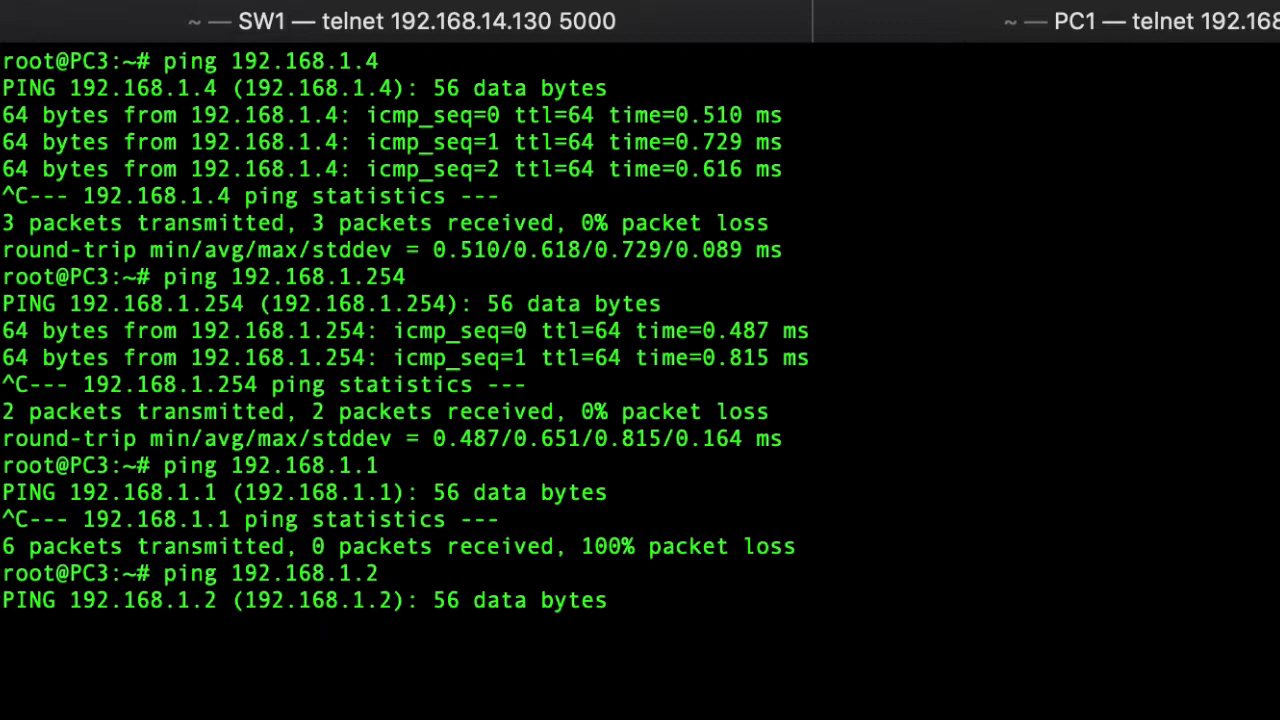
key("ctrl+c")
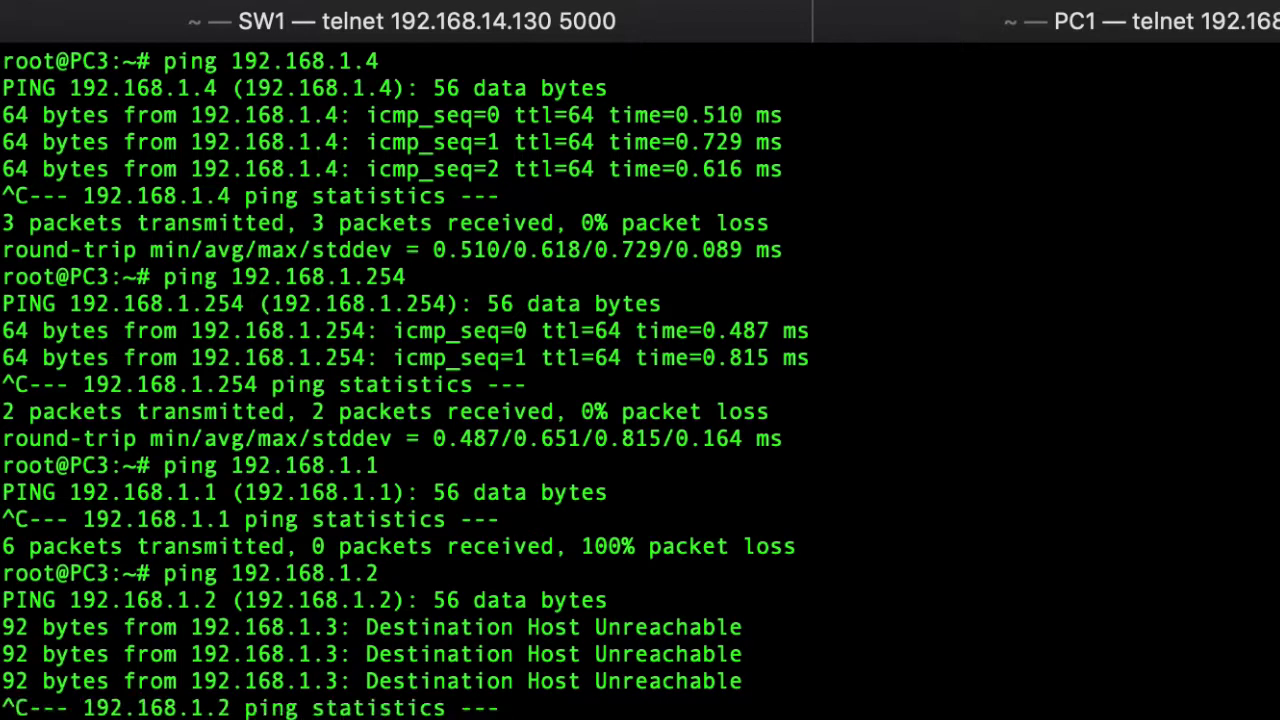